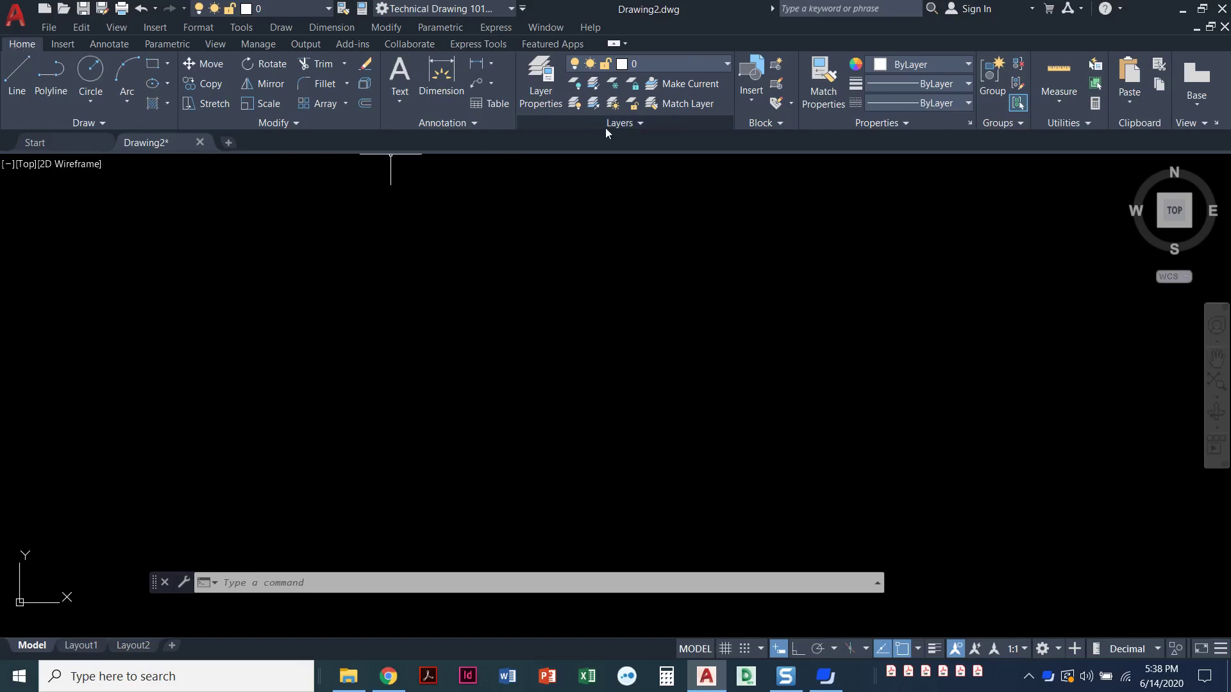
Step: Create a new layer named Visible in the layer properties manager, widening the manager to show all property columns
left_click(537, 102)
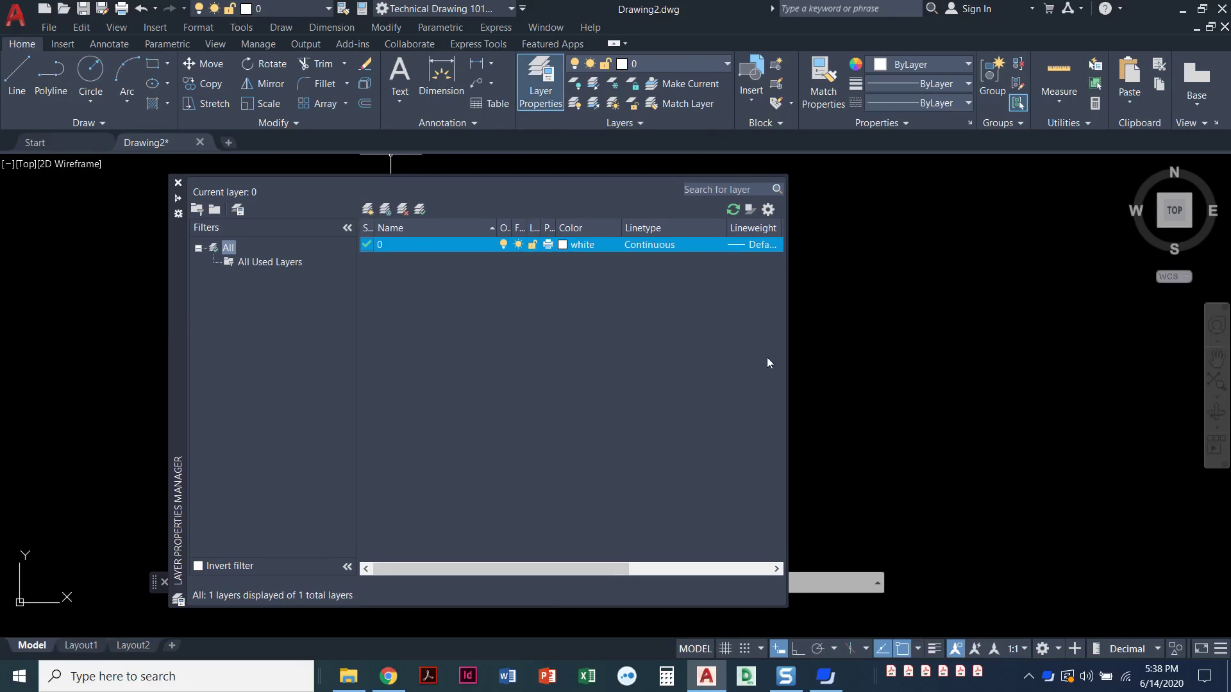
left_click_drag(786, 359, 900, 360)
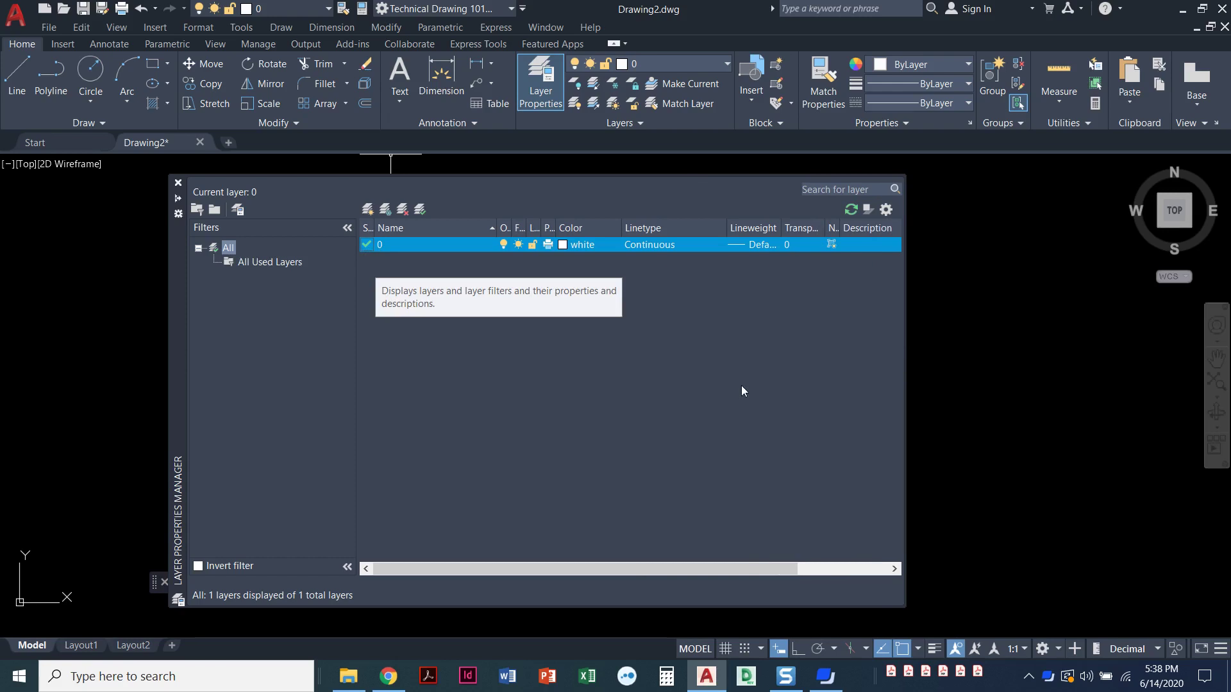
left_click(367, 210)
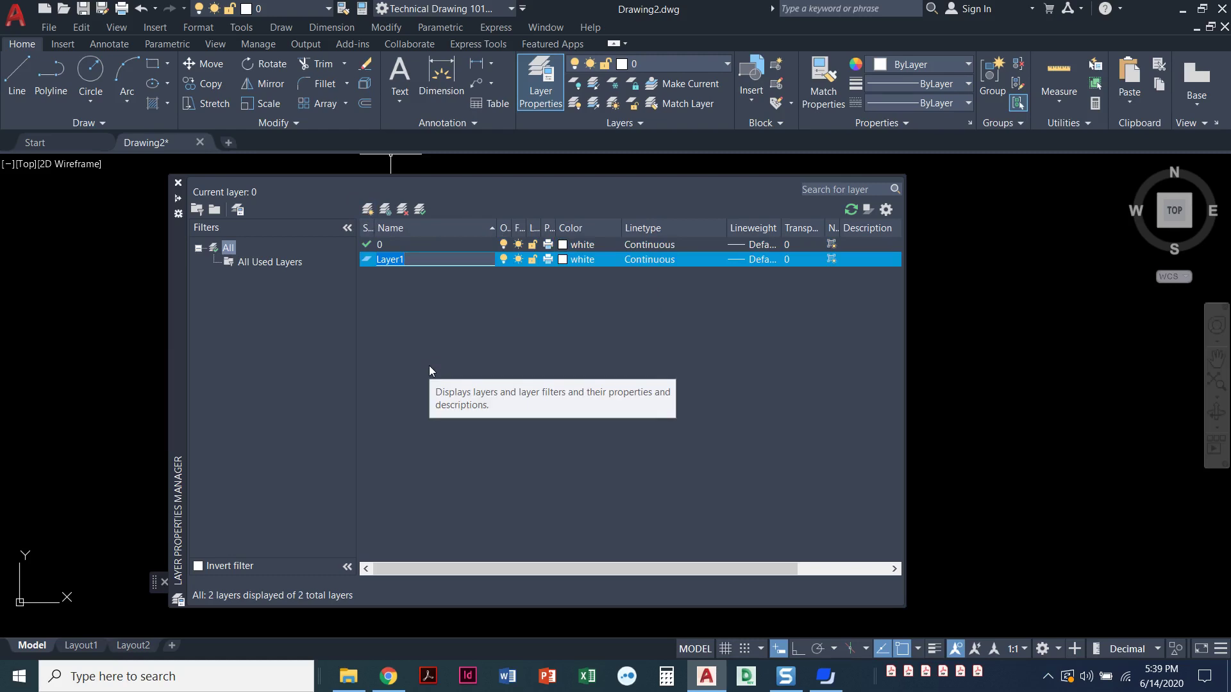
type("Visible")
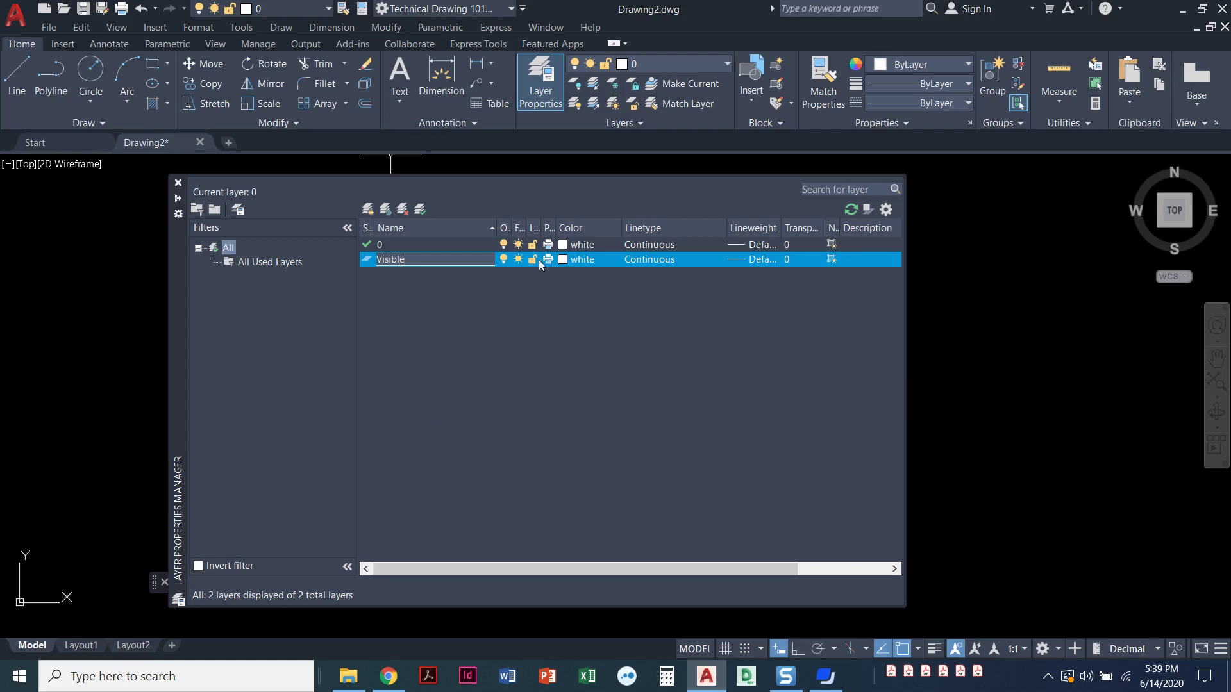
Step: Set the Visible layer's color to red
left_click(572, 259)
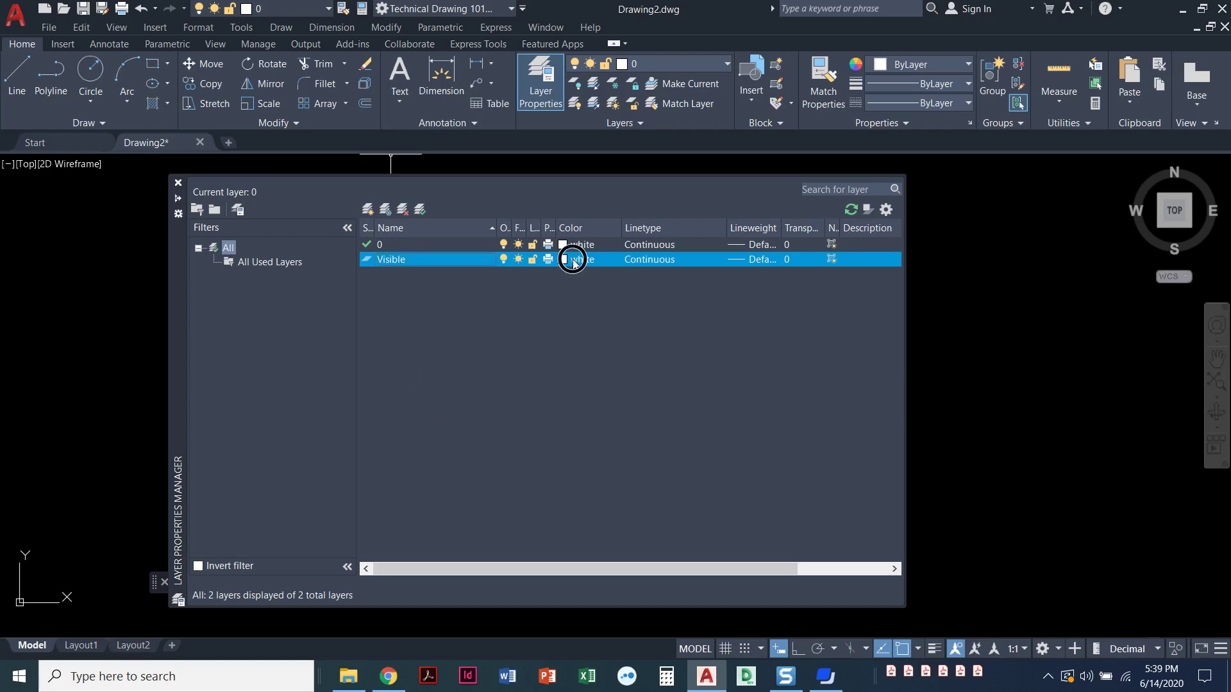
left_click_drag(994, 369, 598, 306)
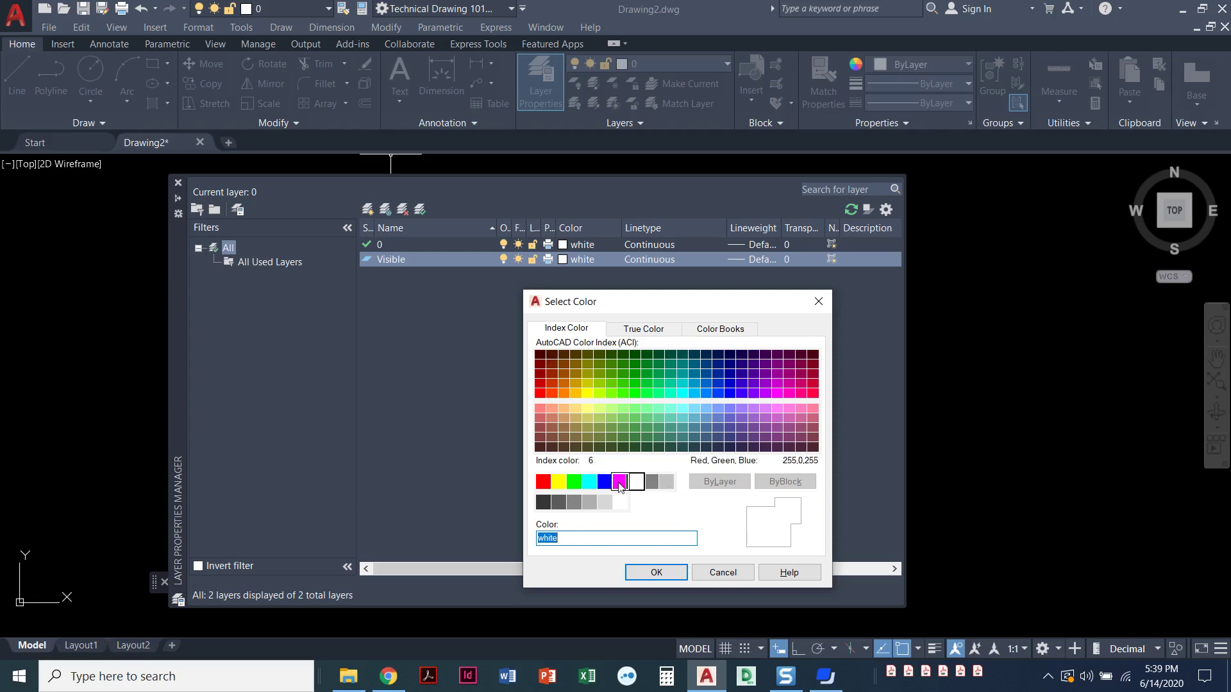
left_click(545, 483)
left_click(658, 574)
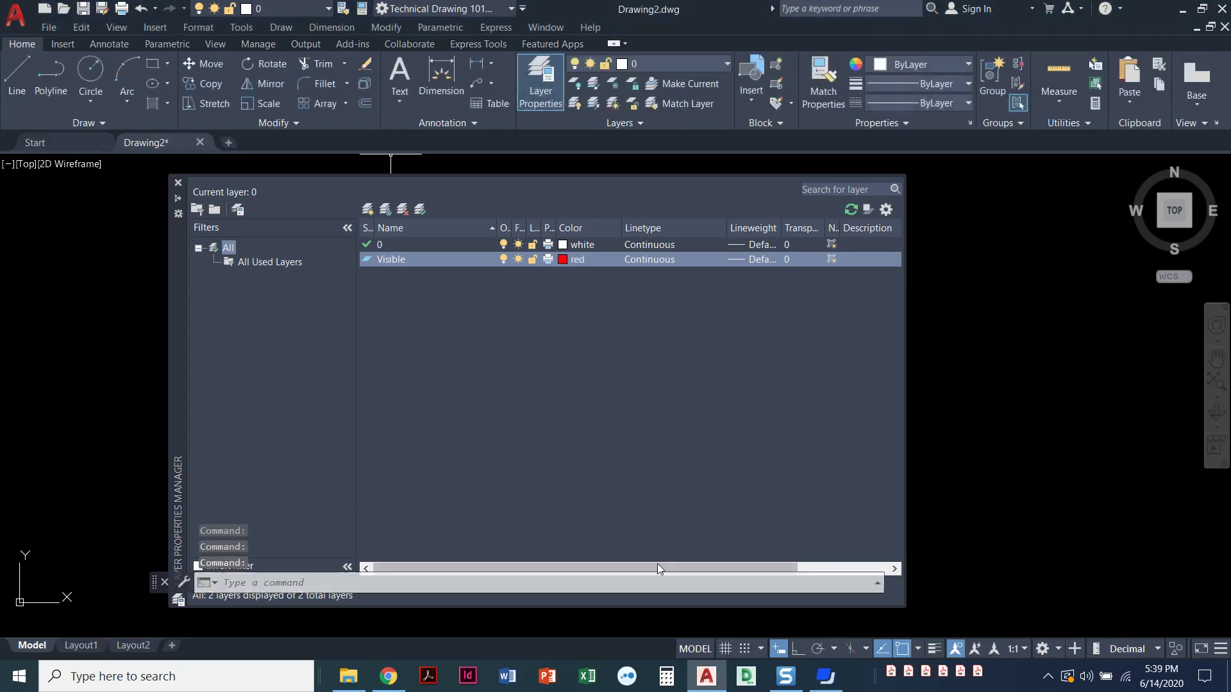
Step: Keep the Continuous linetype for the Visible layer and set its lineweight to 0.60 mm
left_click(652, 262)
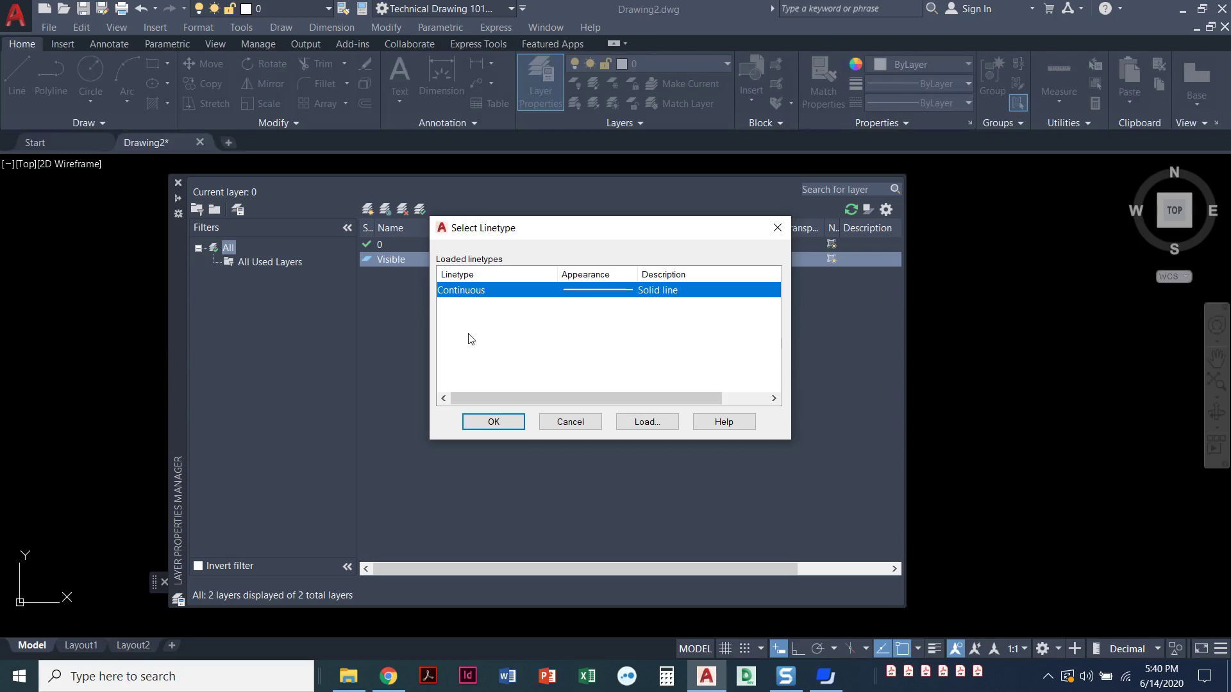
left_click(493, 421)
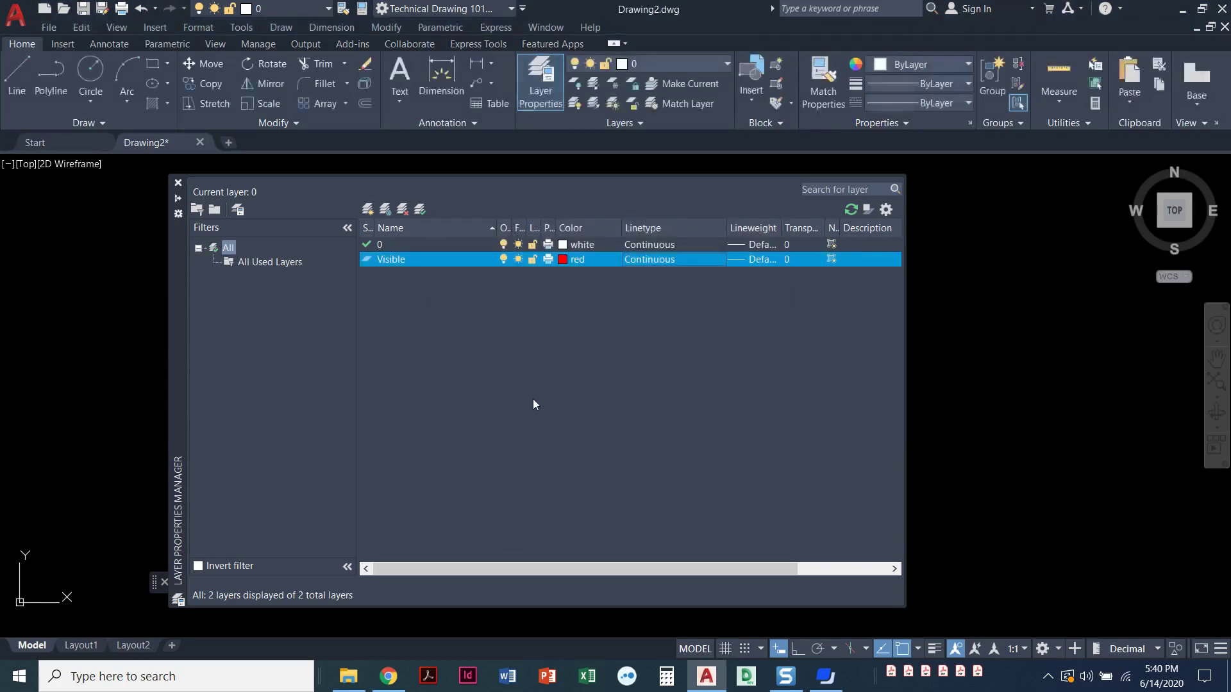
left_click(758, 262)
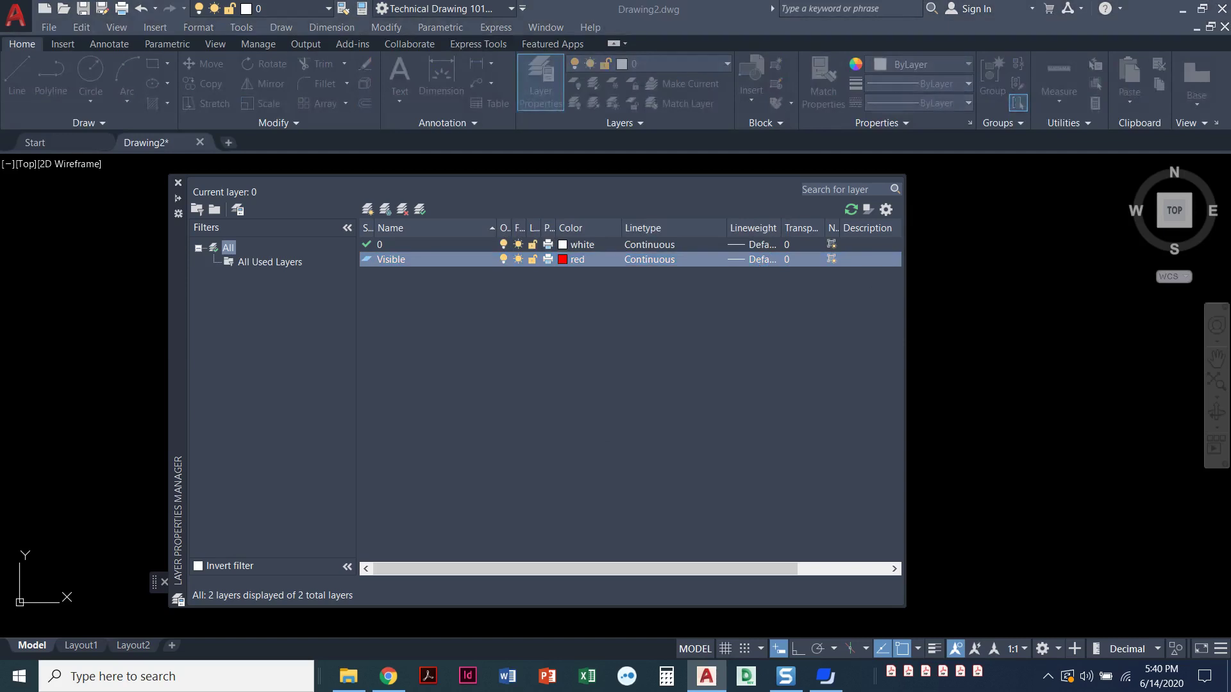
left_click_drag(1222, 427, 679, 307)
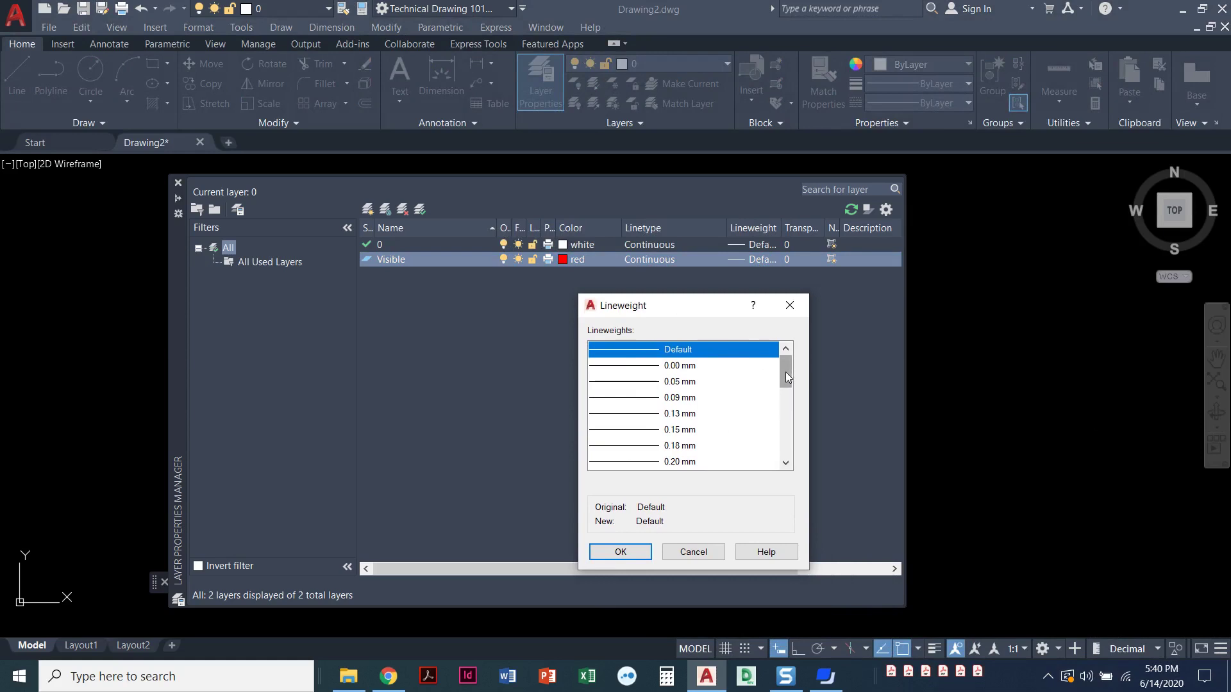
left_click_drag(784, 372, 779, 402)
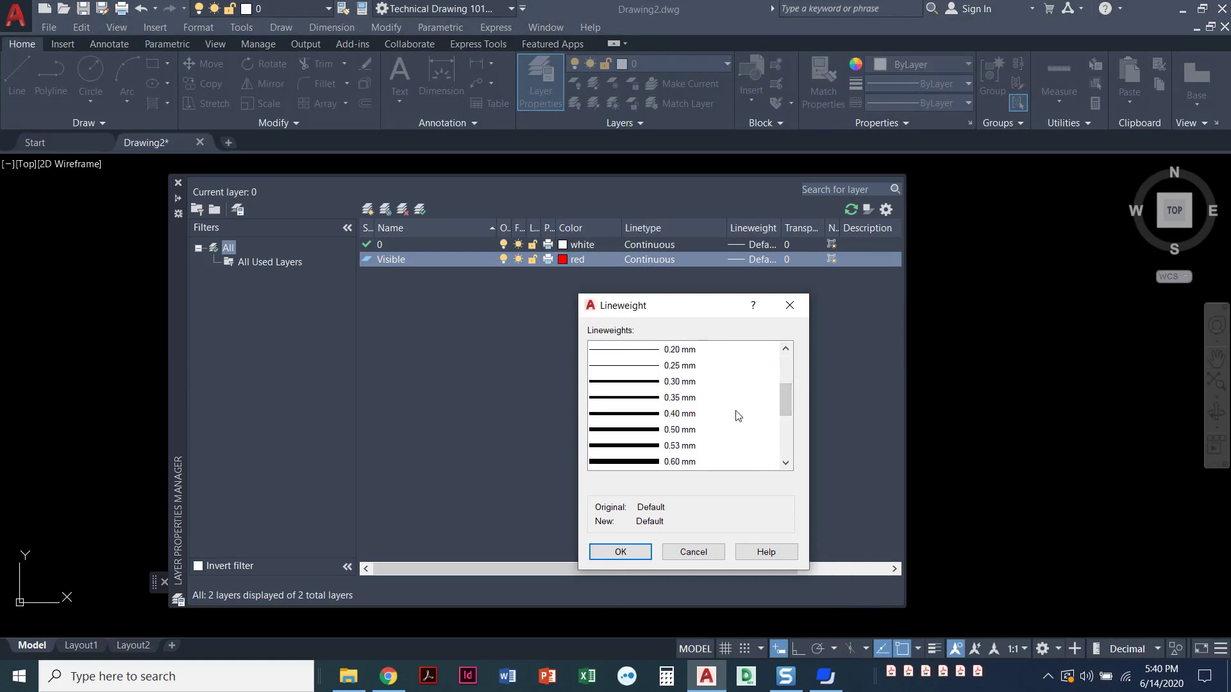
left_click(690, 462)
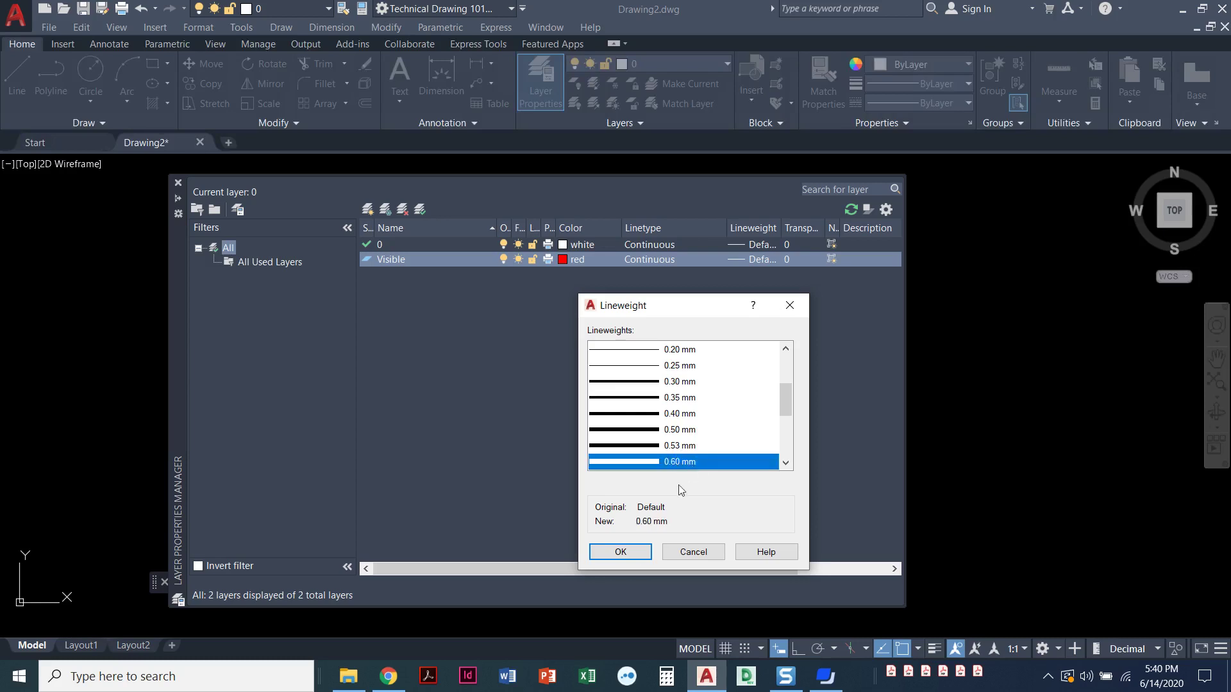
left_click(620, 552)
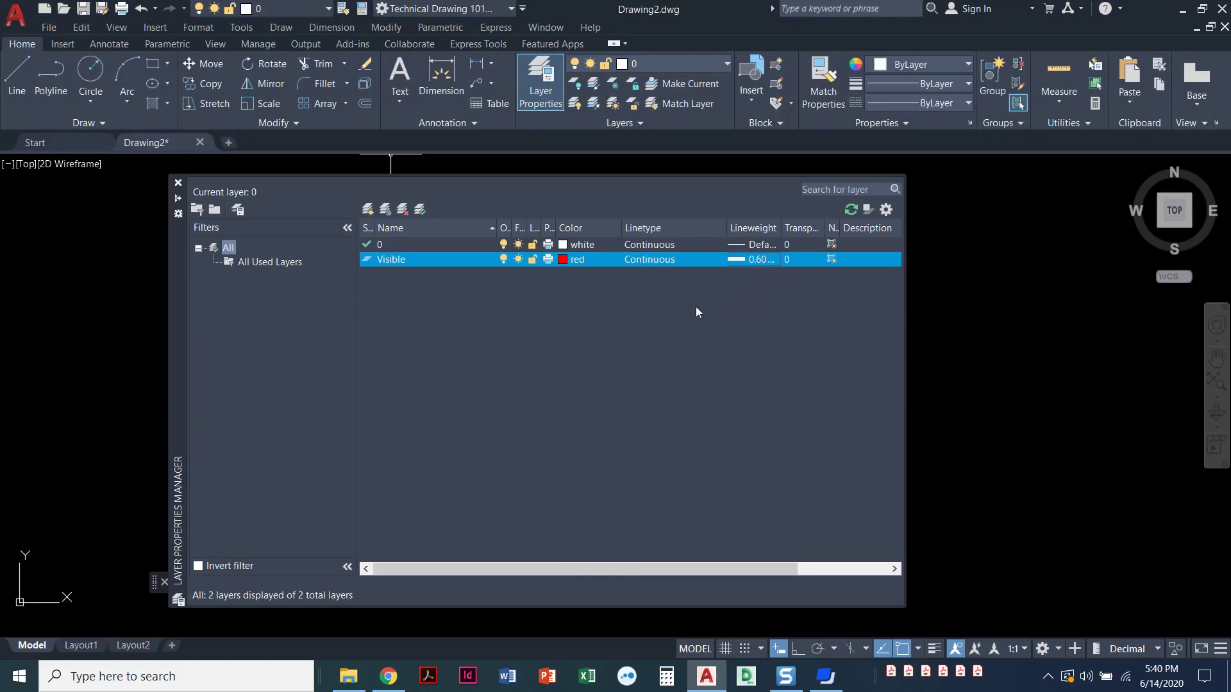
Step: Create a new layer named Hidden and set its color to cyan
left_click(368, 210)
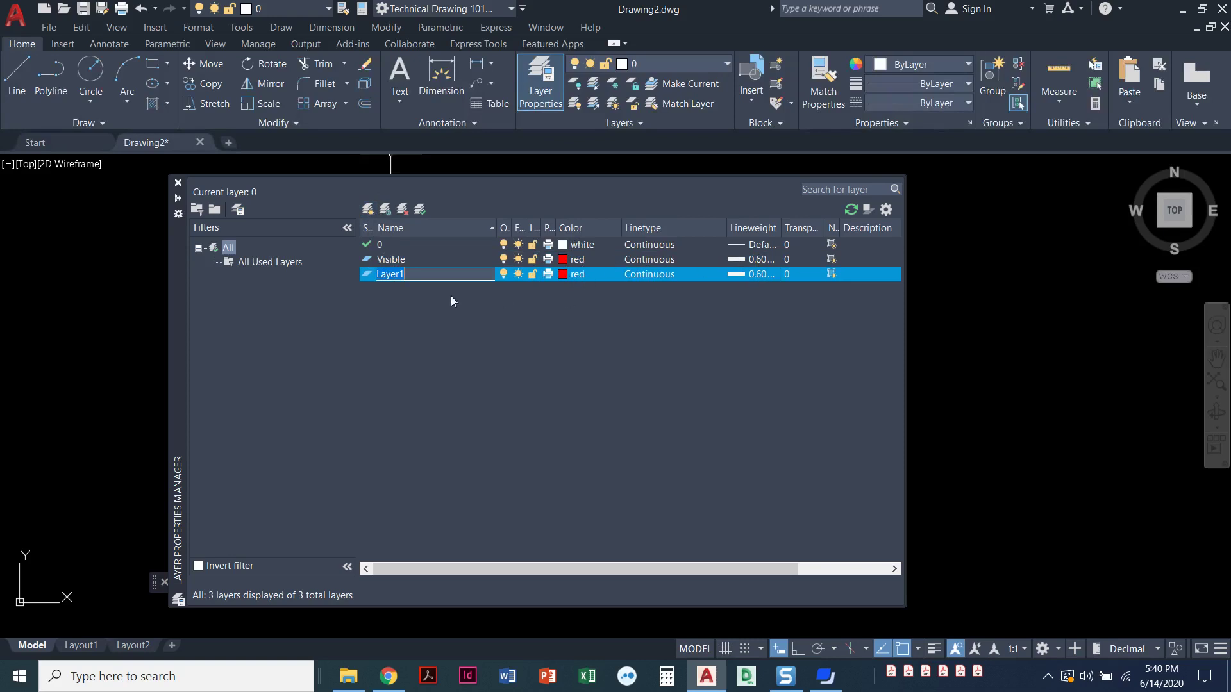
type("Hidden")
left_click(563, 274)
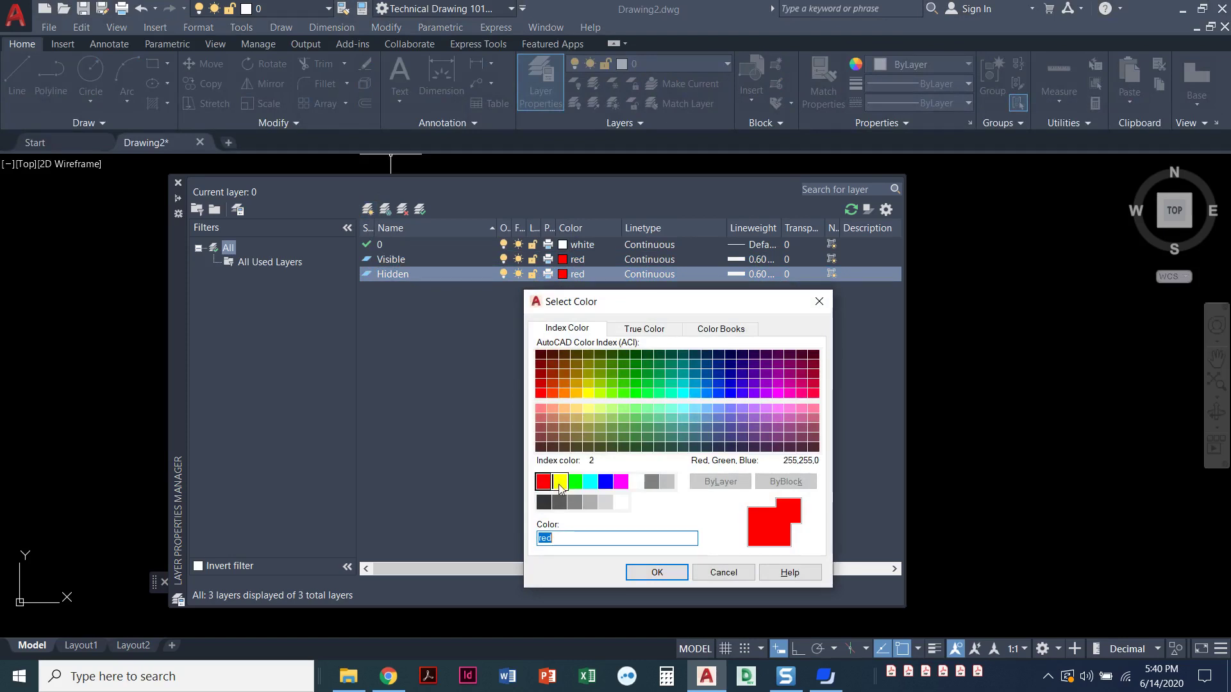
left_click(594, 484)
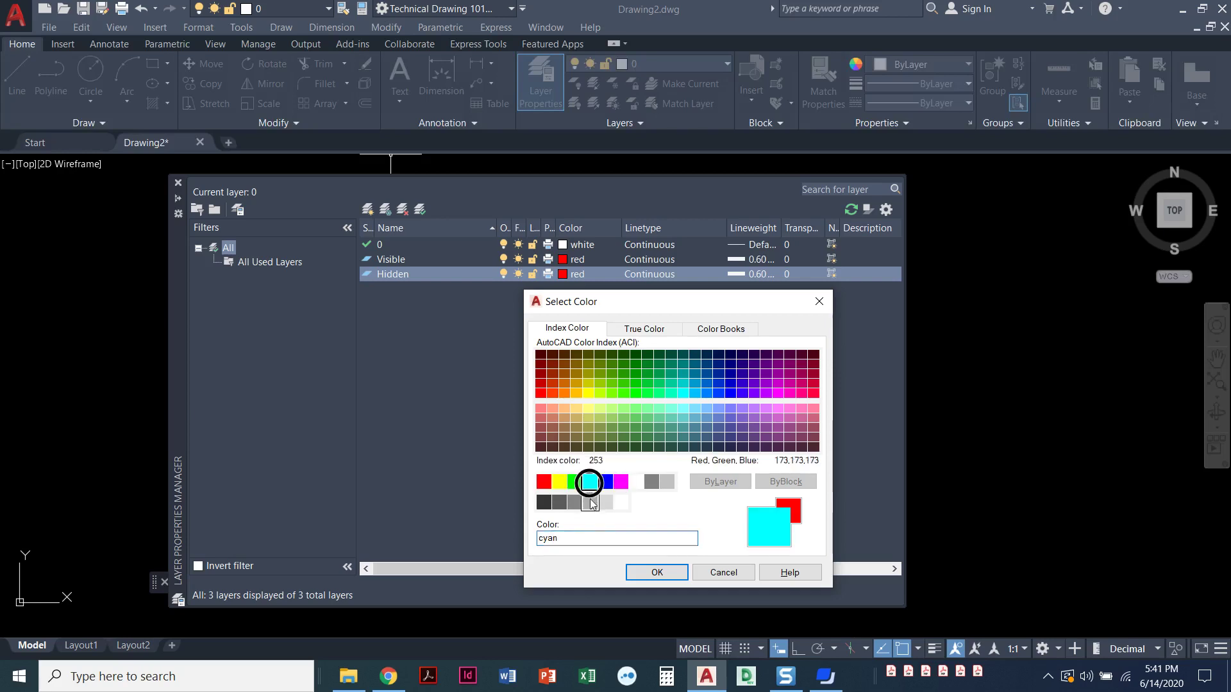
left_click(647, 576)
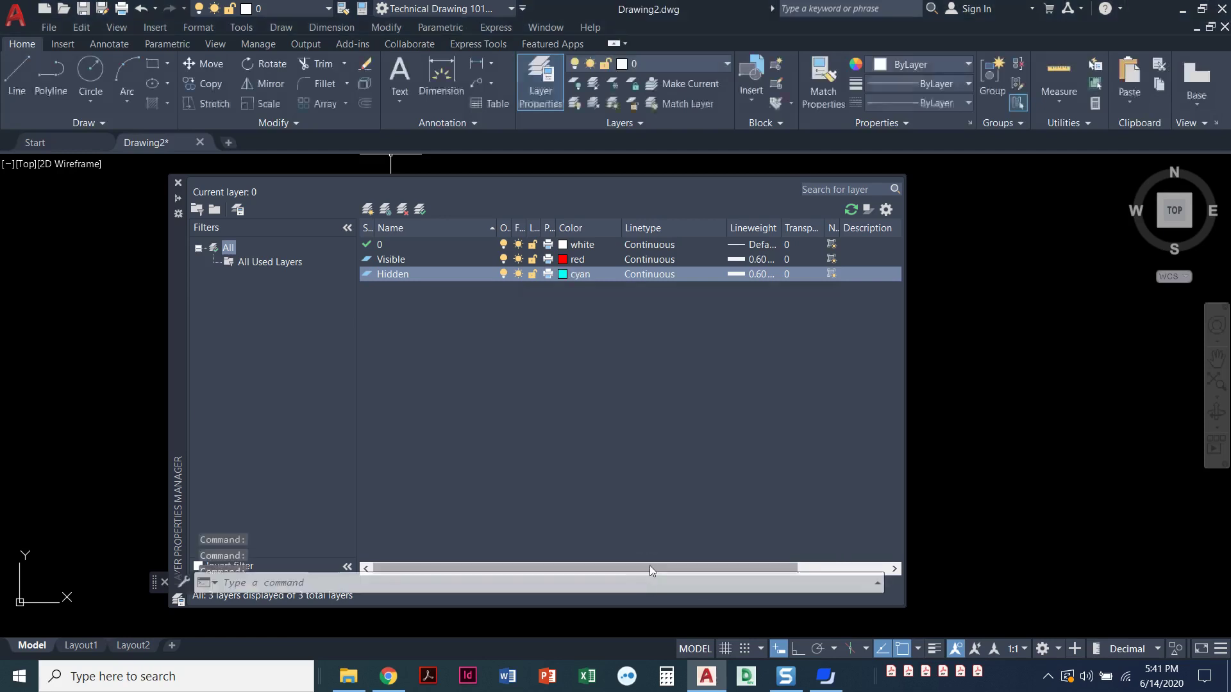
Step: Load the HIDDEN linetype from acad.lin through the Hidden layer's linetype setting
left_click(648, 275)
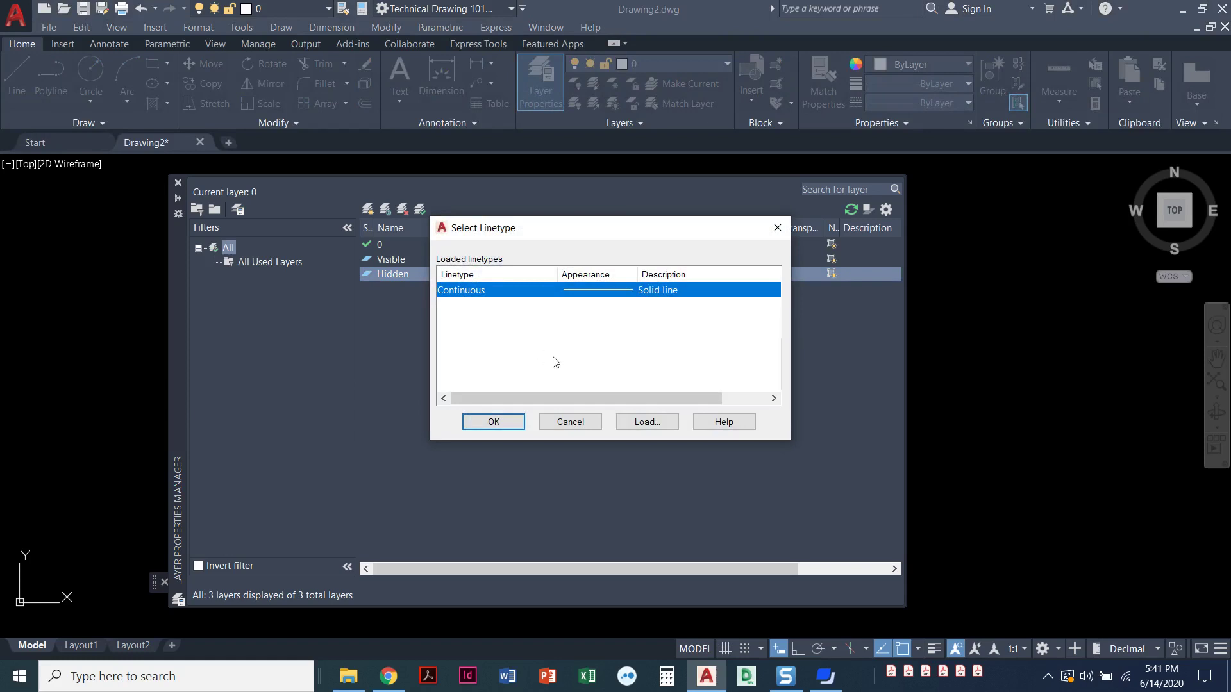
left_click(647, 424)
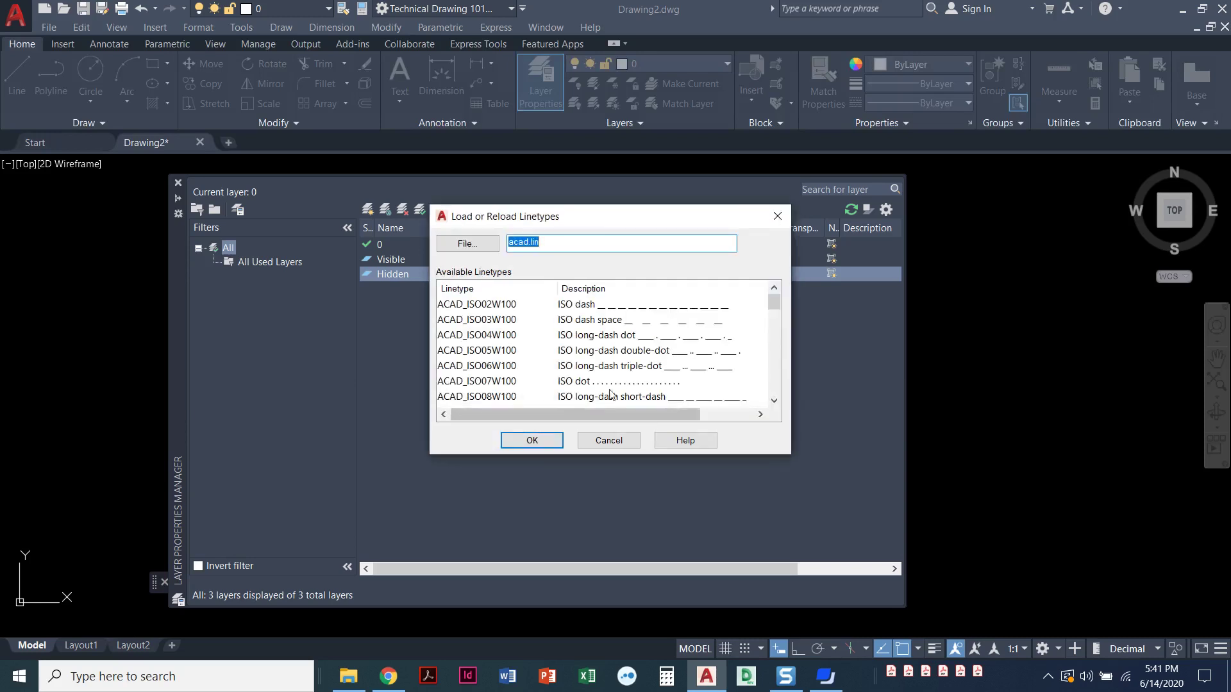
scroll(714, 347, "down", 2)
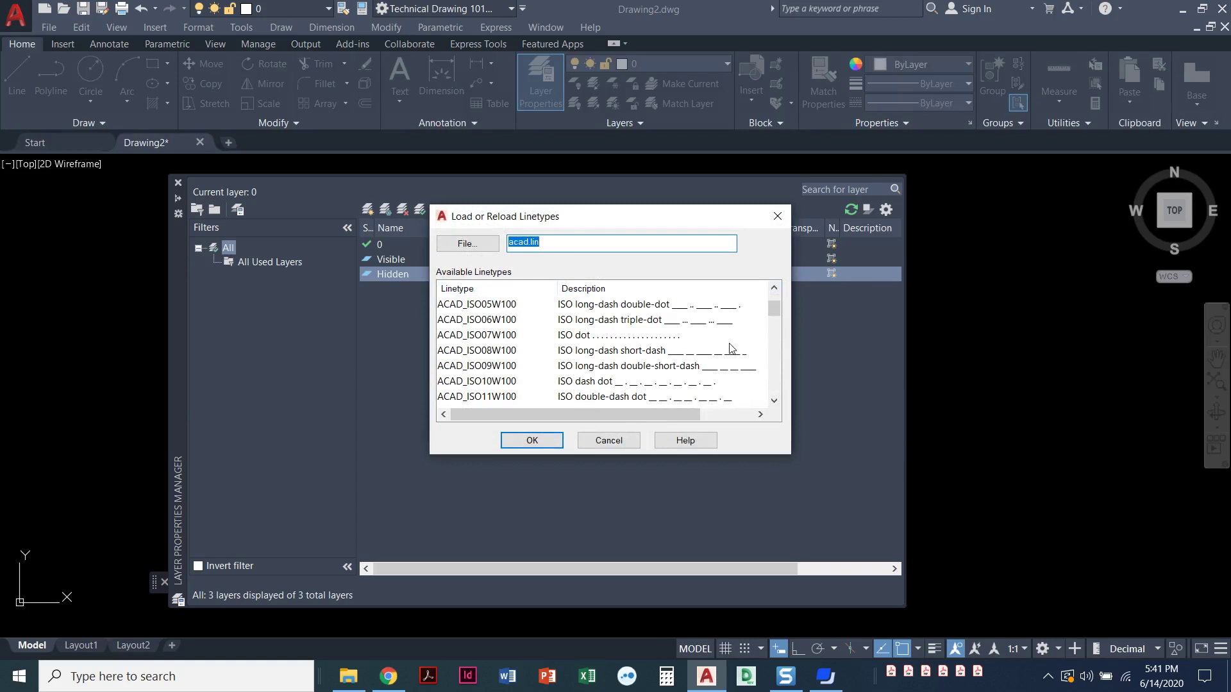
left_click_drag(774, 317, 452, 307)
scroll(533, 355, "down", 4)
scroll(549, 355, "down", 2)
scroll(507, 368, "down", 2)
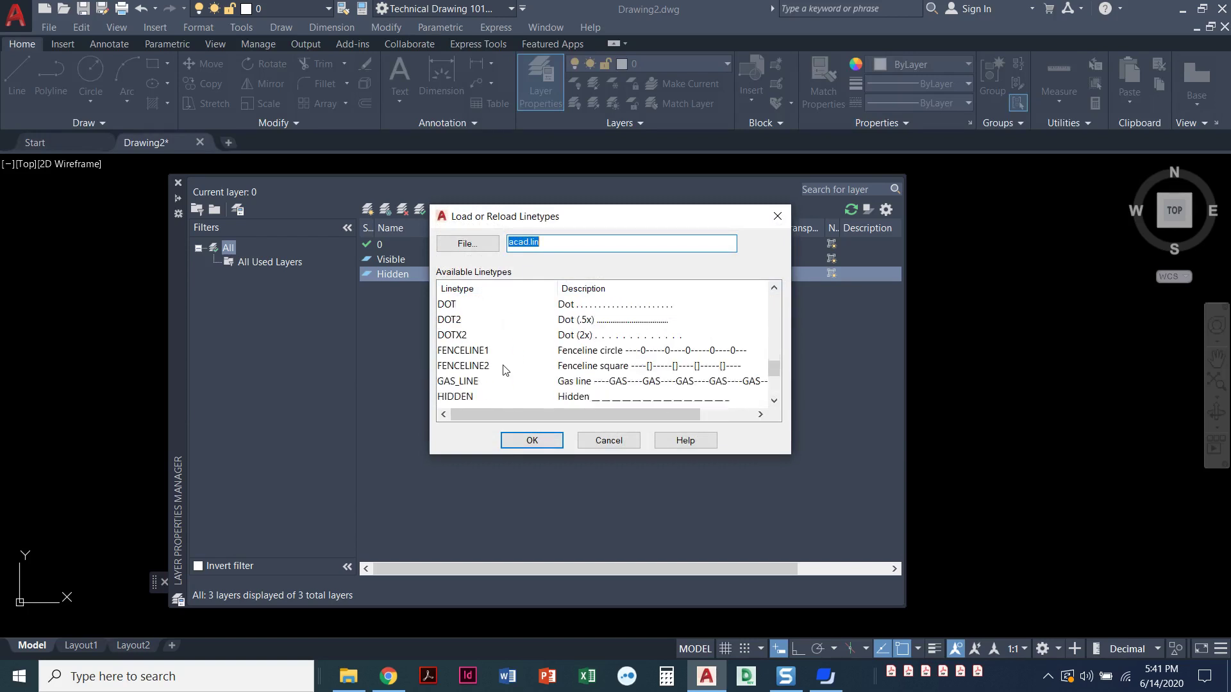
scroll(505, 371, "down", 1)
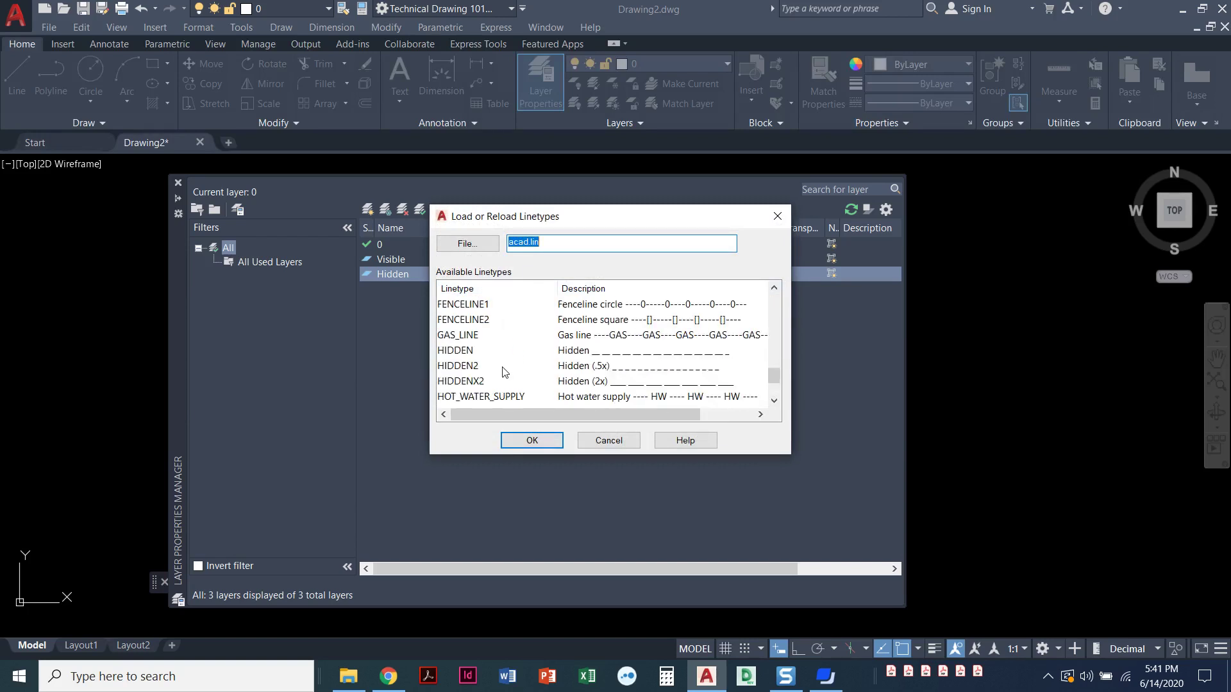
left_click(457, 352)
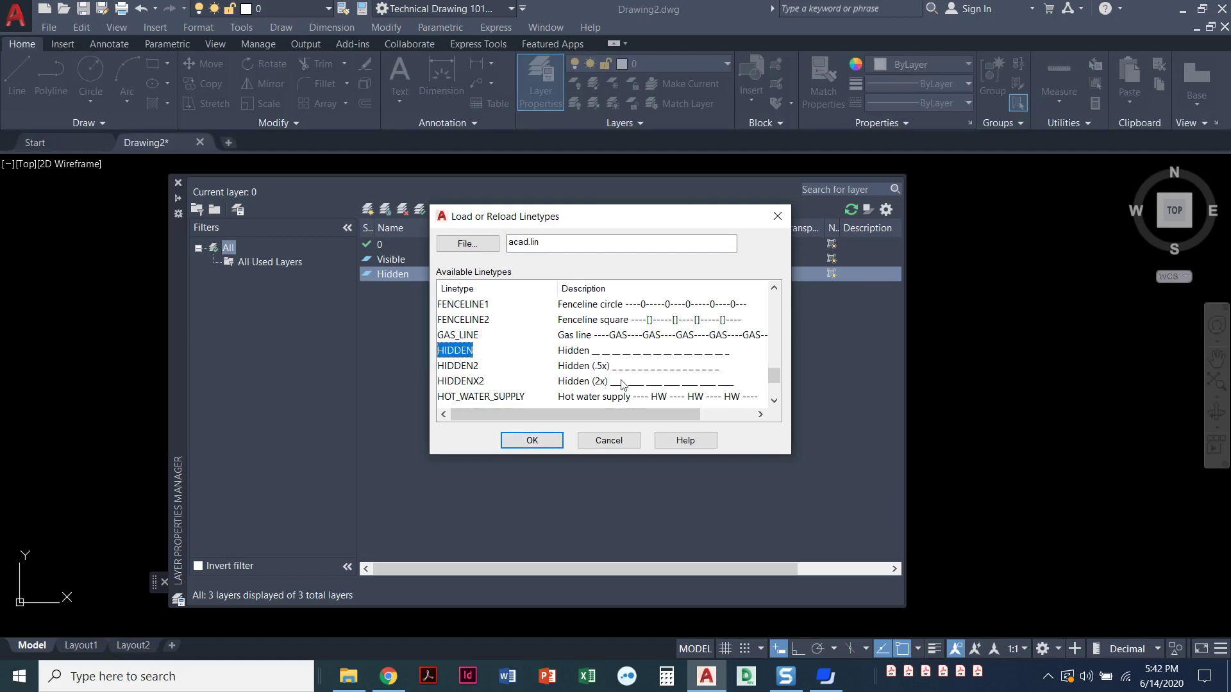
left_click(534, 440)
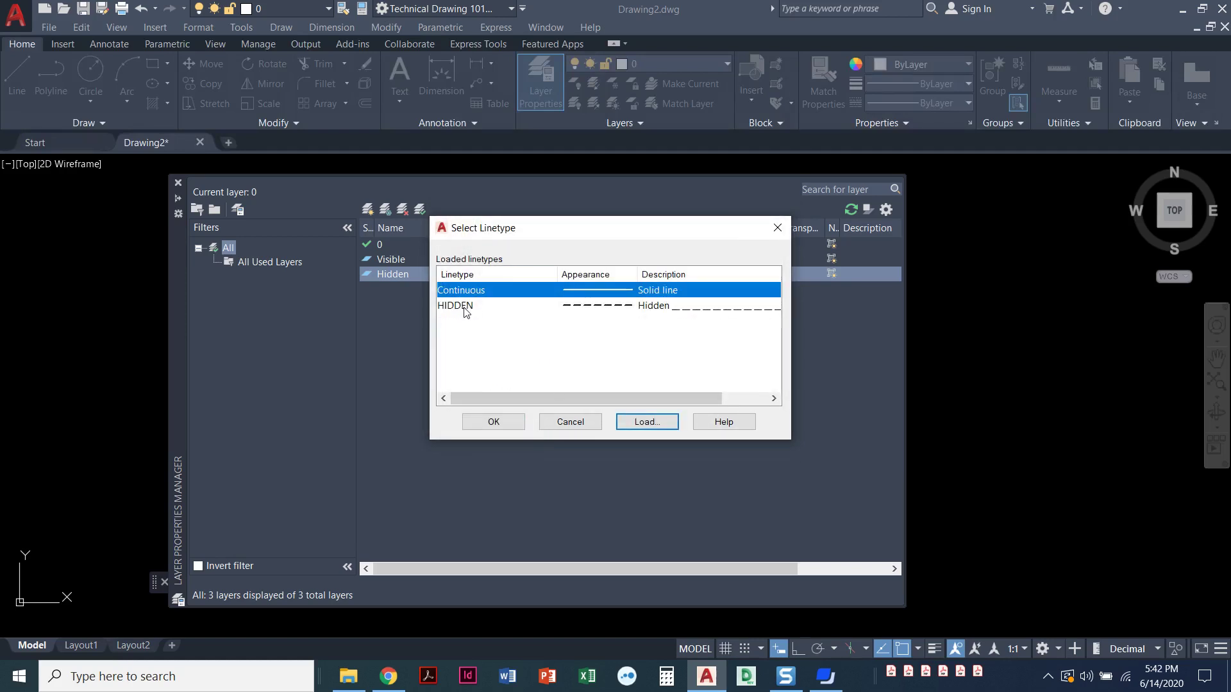
Step: Assign the HIDDEN linetype and a 0.30 mm lineweight to the Hidden layer
left_click(466, 306)
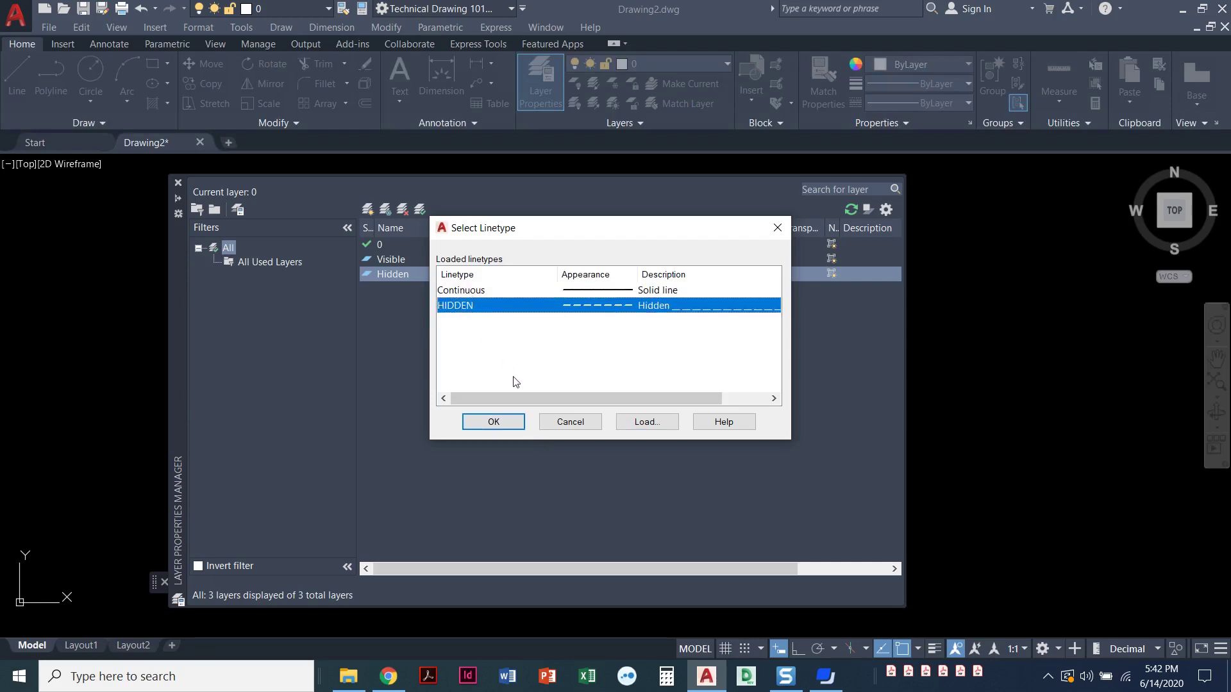
left_click(497, 424)
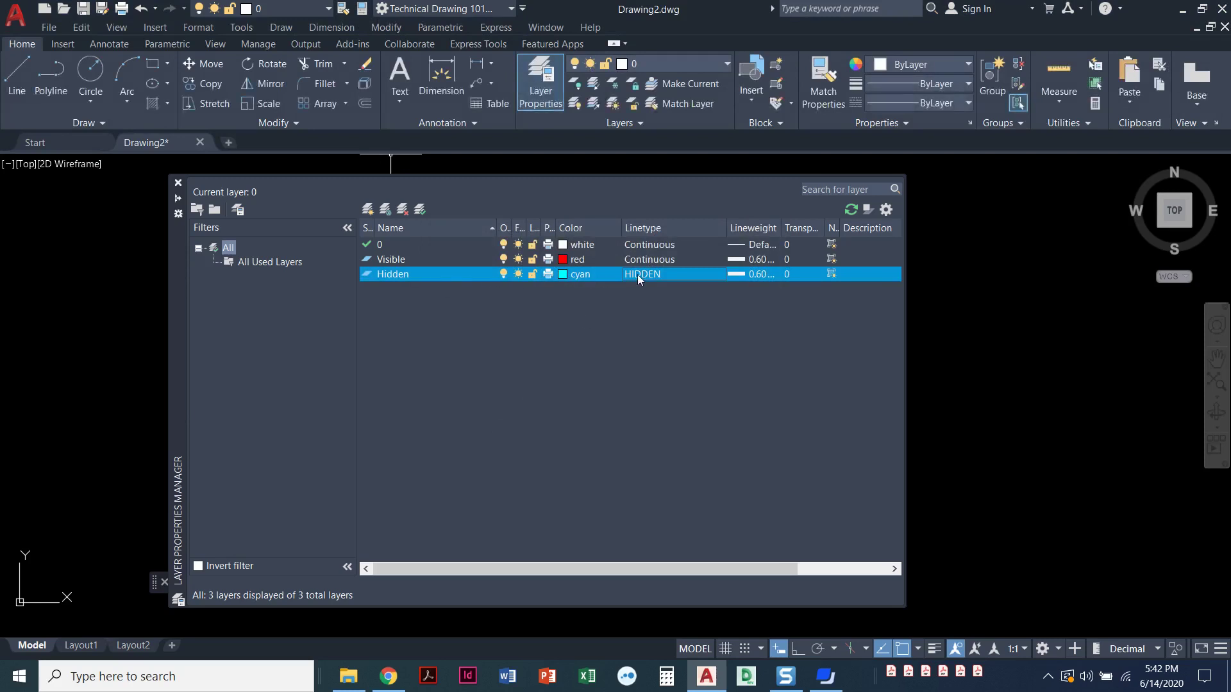
left_click(754, 275)
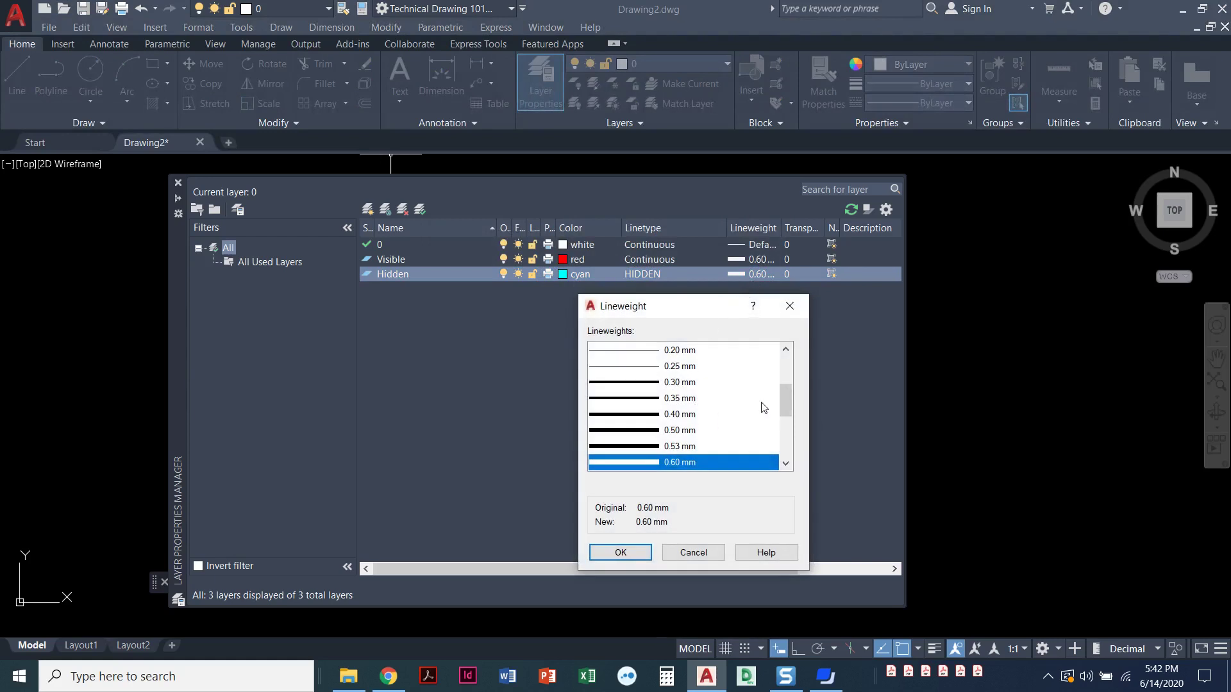
left_click(693, 383)
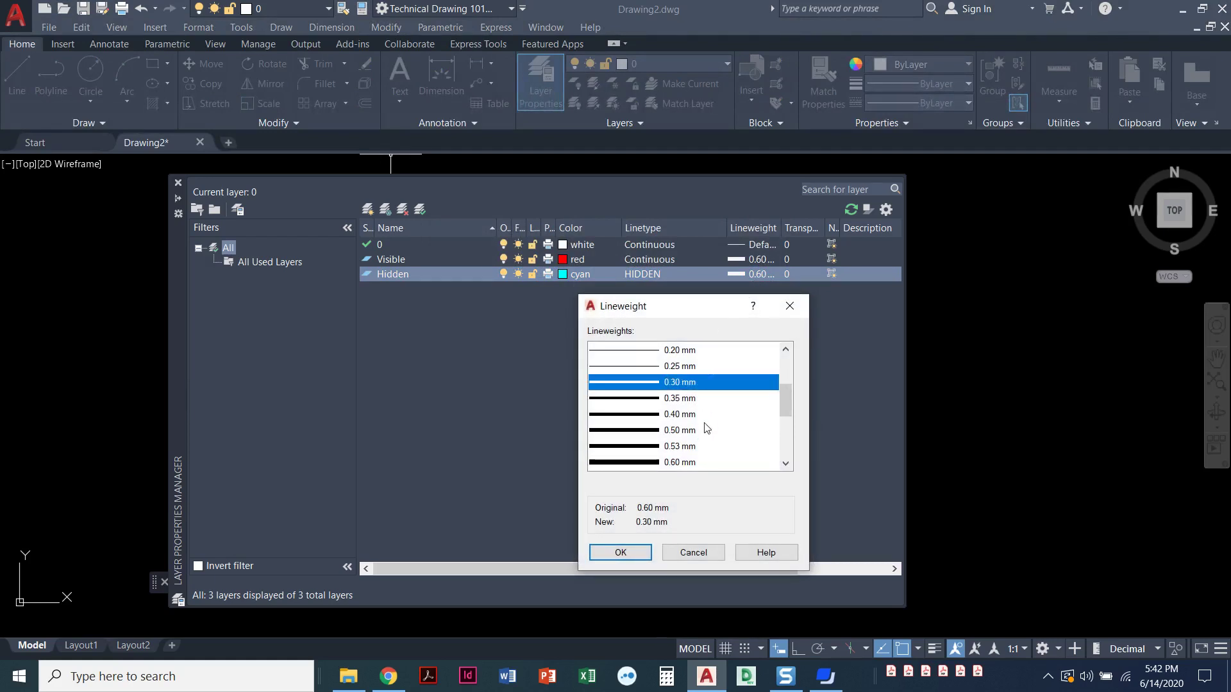
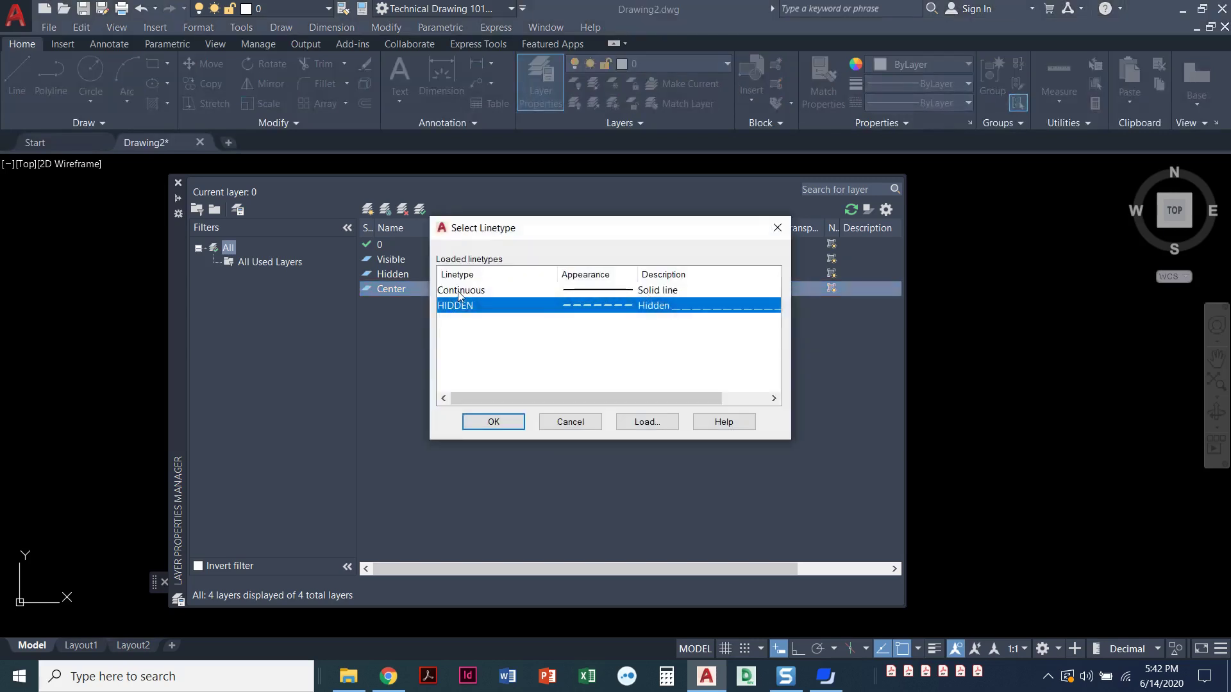
Step: Load the CENTER linetype from acad.lin and assign it to the Center layer
left_click(456, 299)
left_click(459, 308)
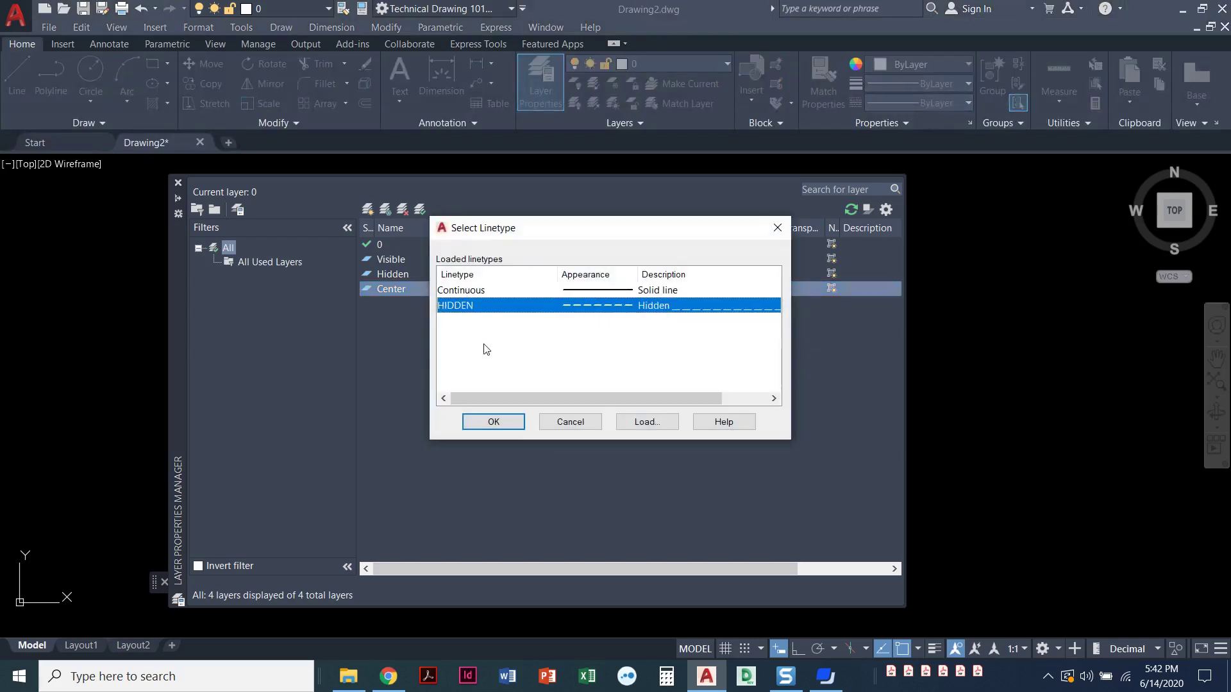
left_click(645, 421)
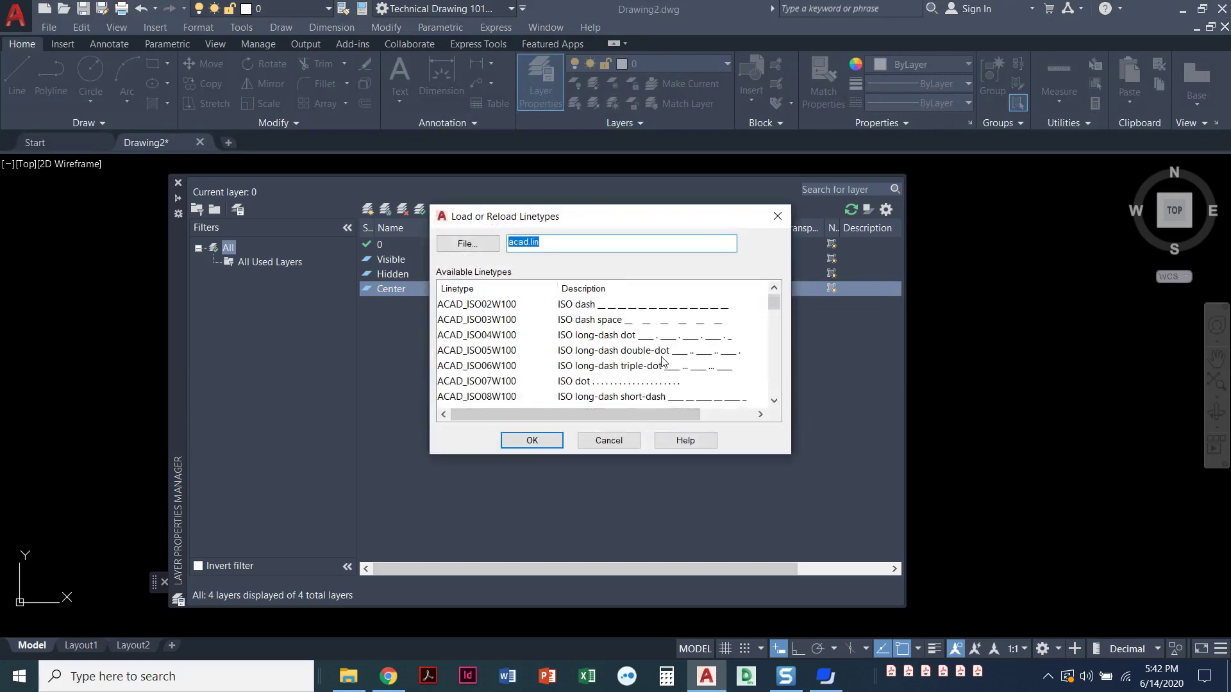
scroll(667, 359, "down", 4)
scroll(699, 346, "up", 2)
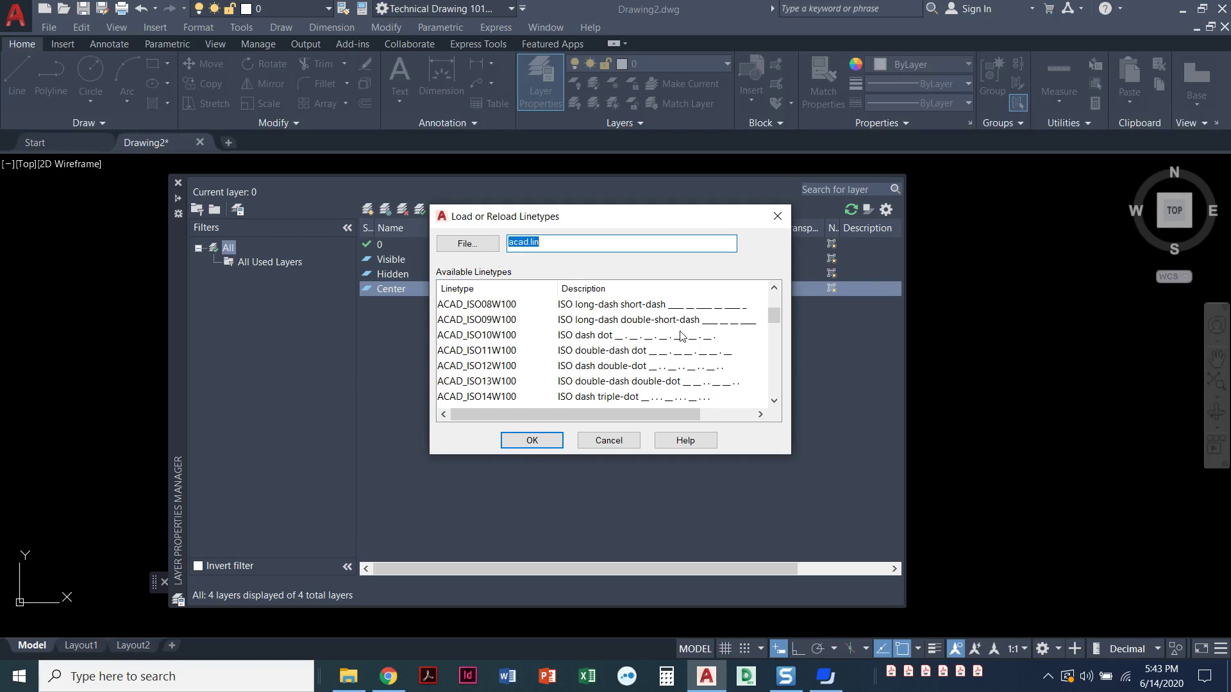
scroll(682, 337, "down", 3)
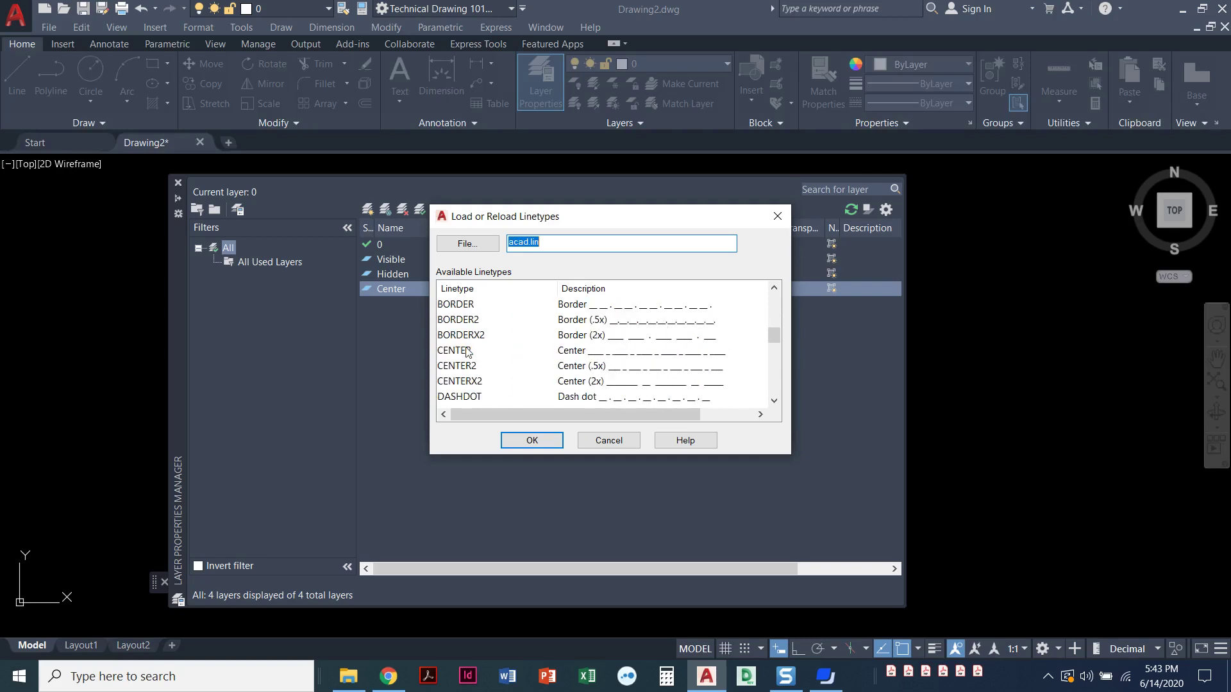
scroll(465, 324, "up", 2)
scroll(468, 329, "down", 2)
left_click(443, 350)
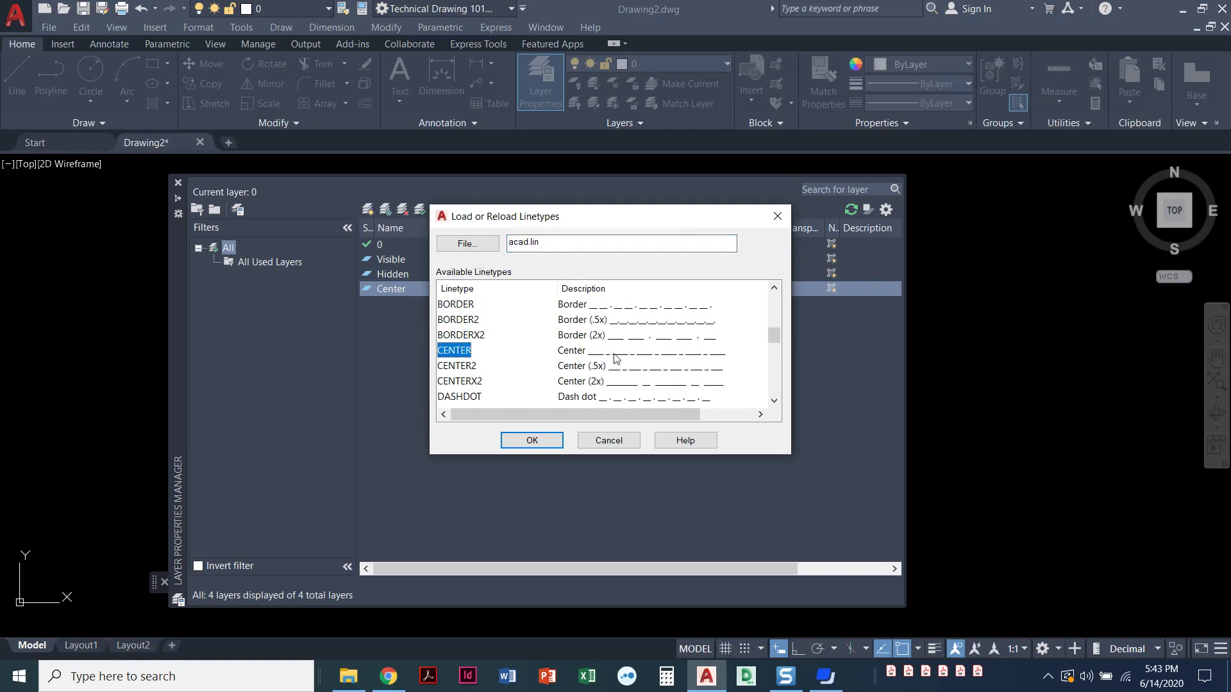
left_click(460, 368)
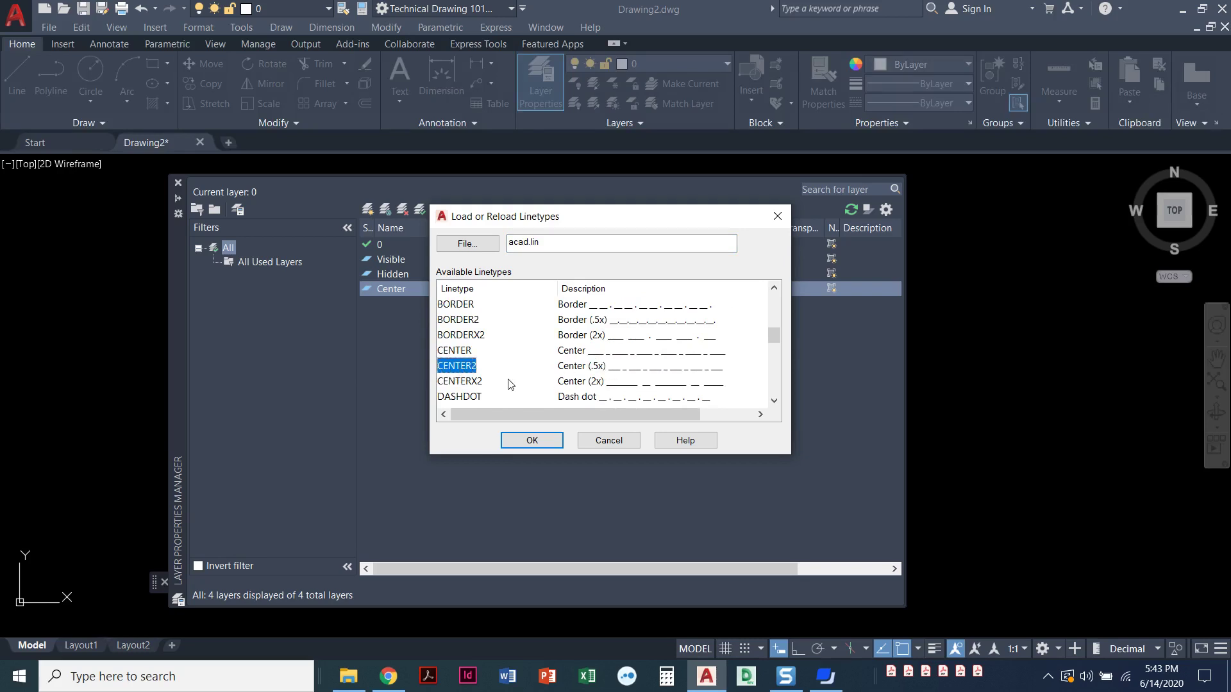
left_click(484, 382)
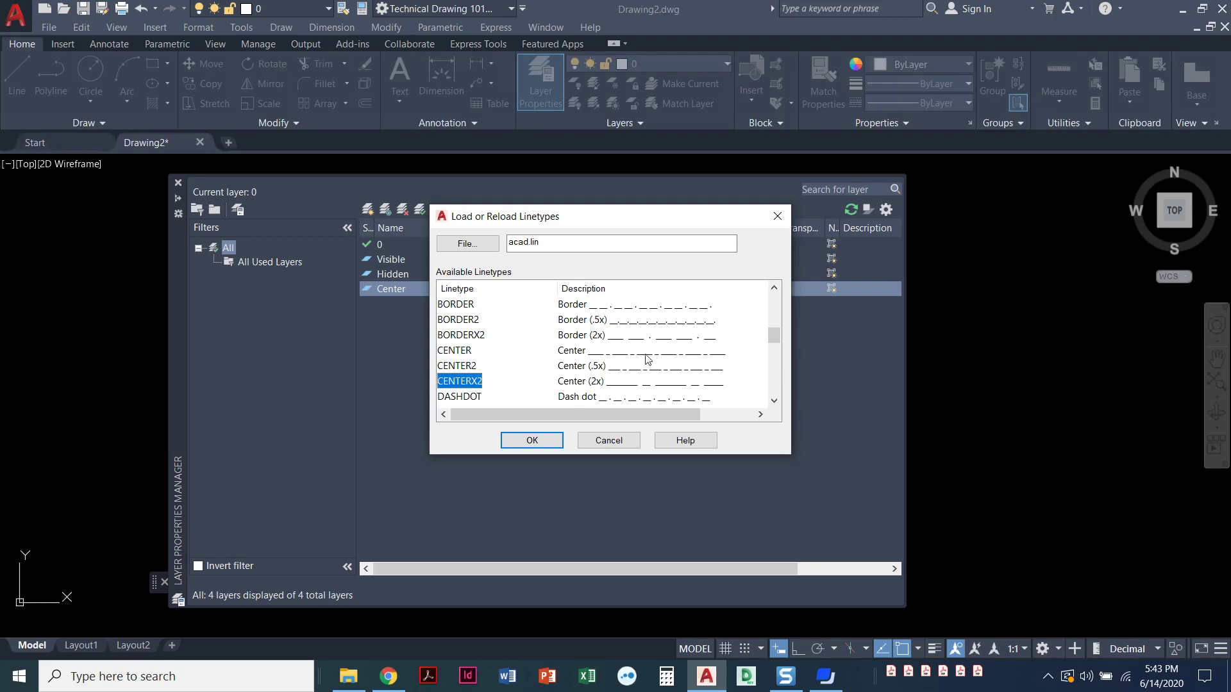
left_click(473, 352)
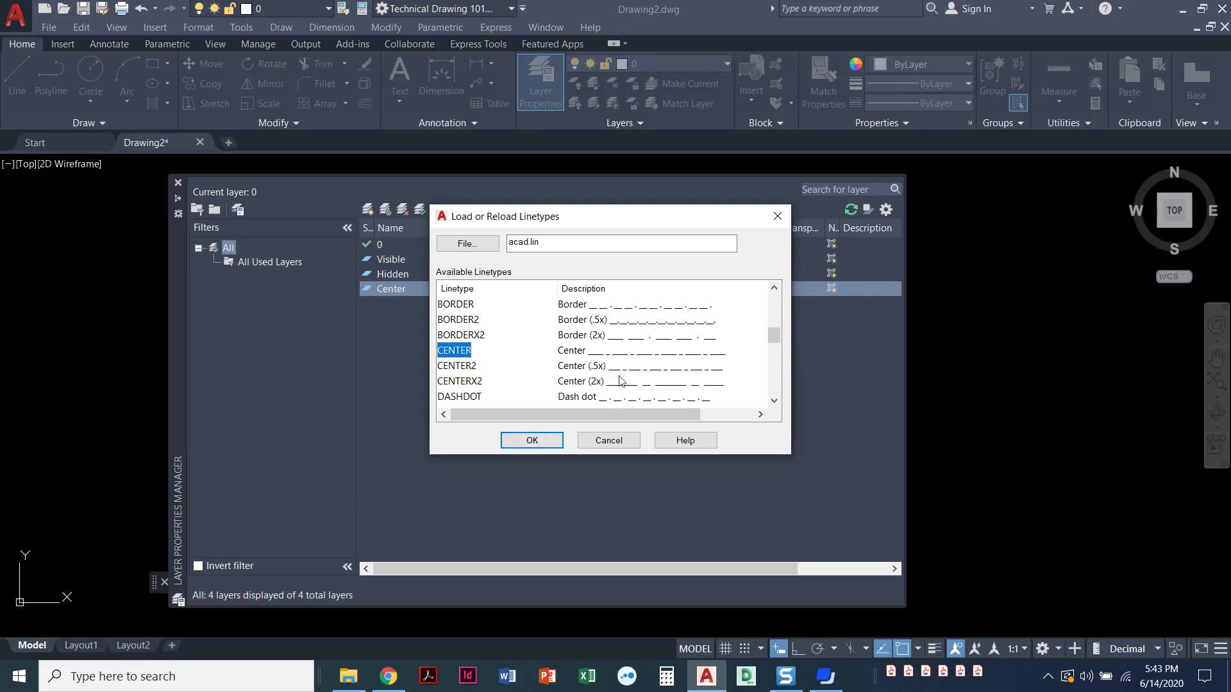
left_click(547, 443)
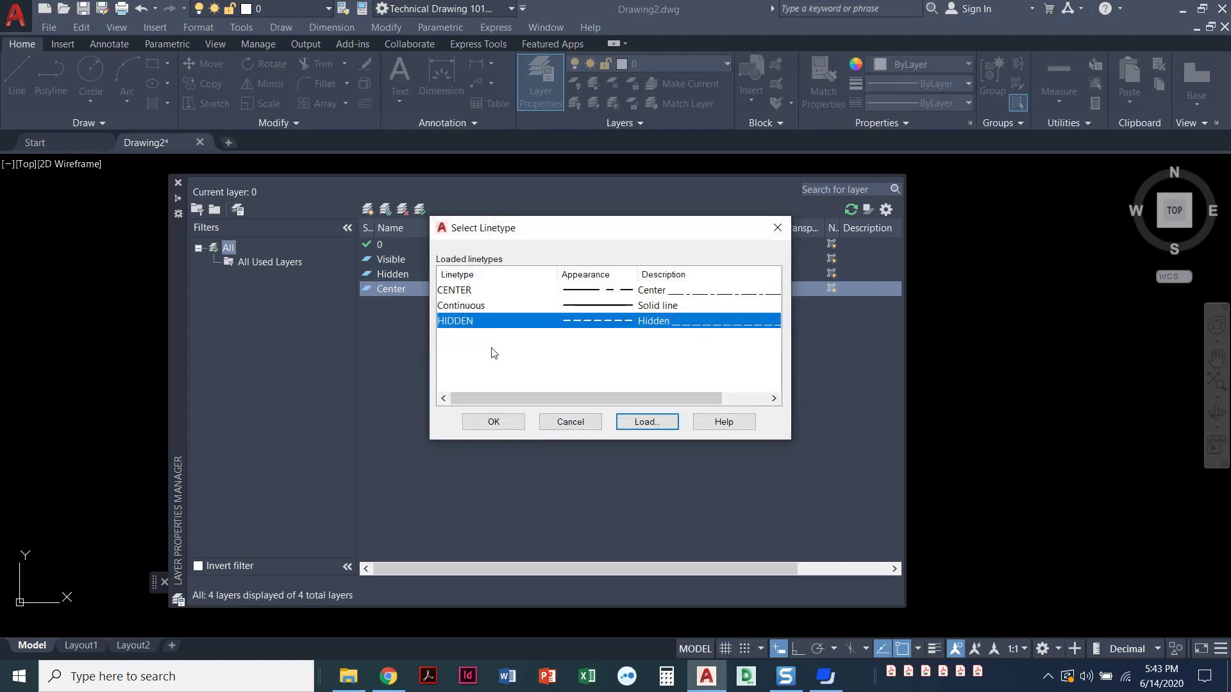
left_click(456, 291)
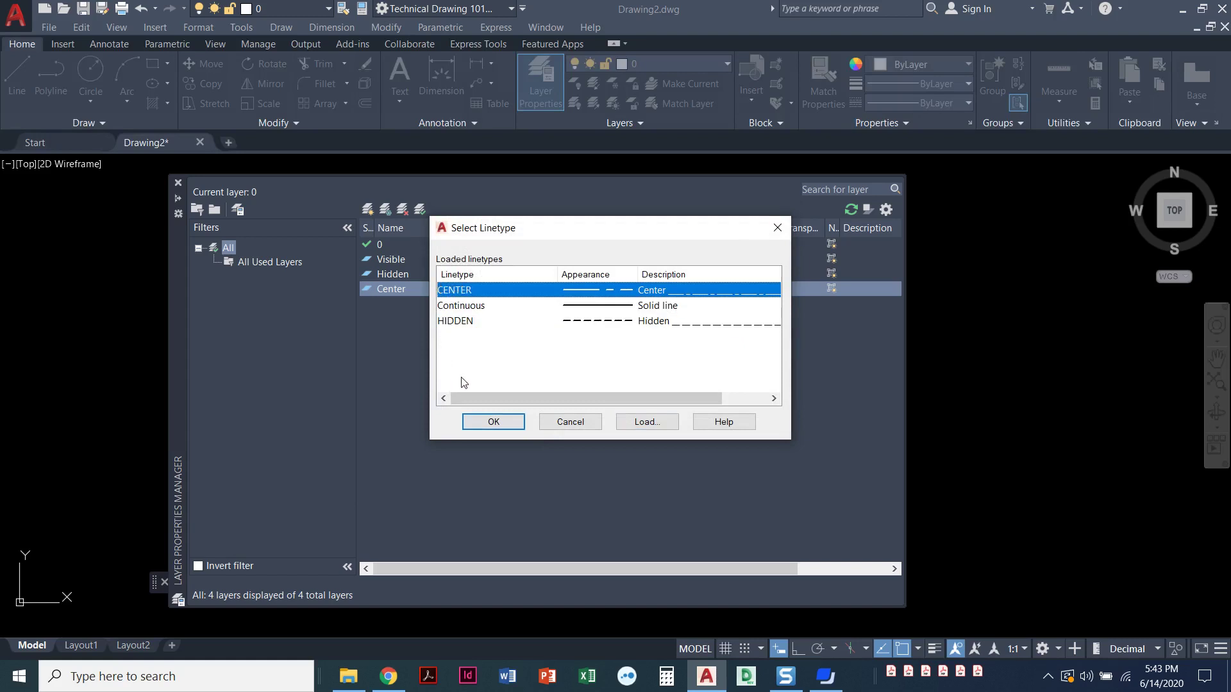
left_click(491, 422)
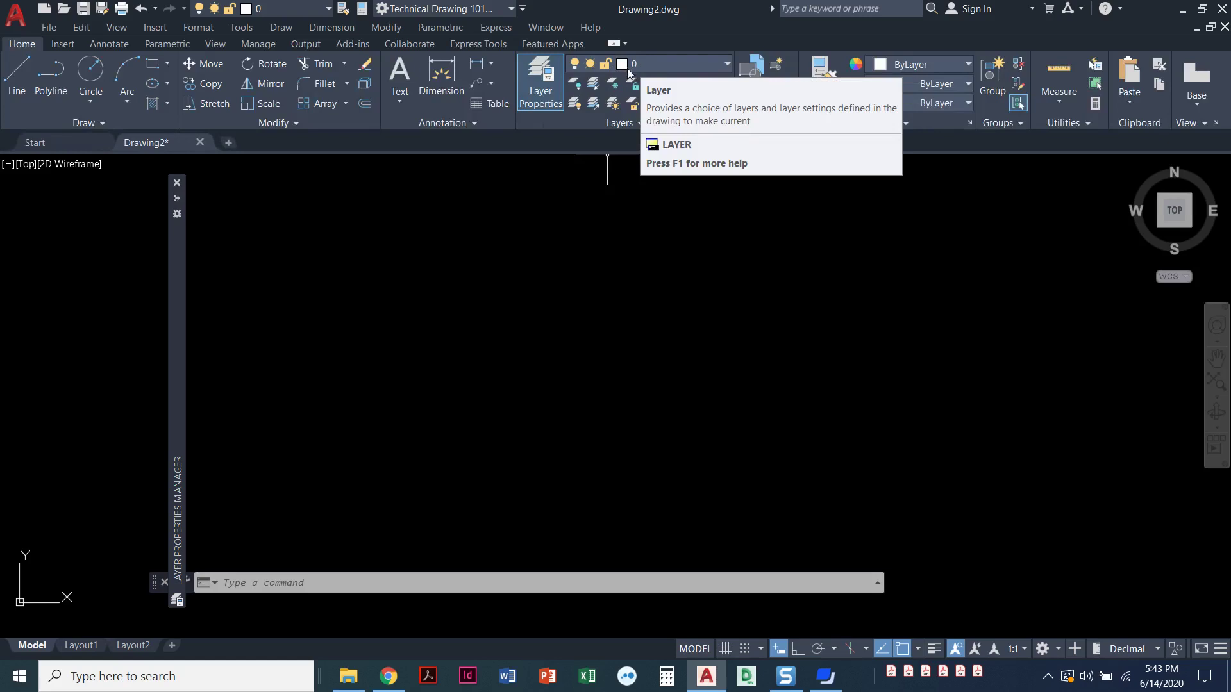
Step: Make the Visible layer current, switch to the Hidden layer, and set Visible as the current layer again
mouse_move(174, 314)
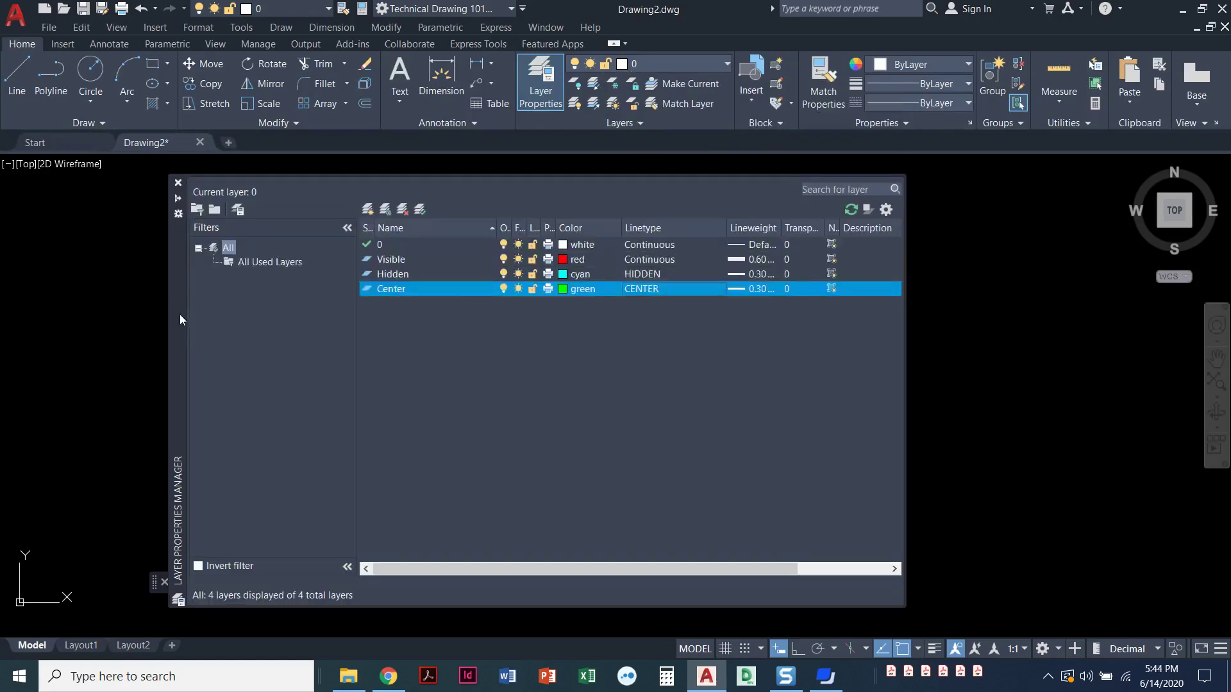
left_click(392, 261)
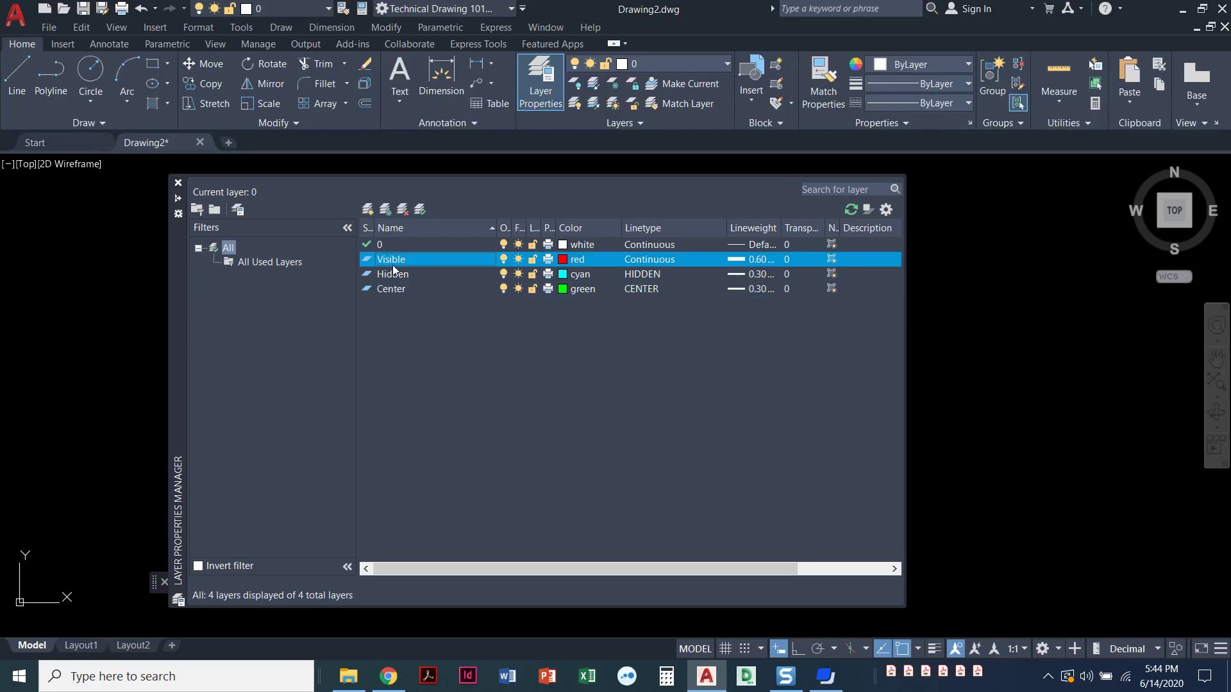
left_click(421, 212)
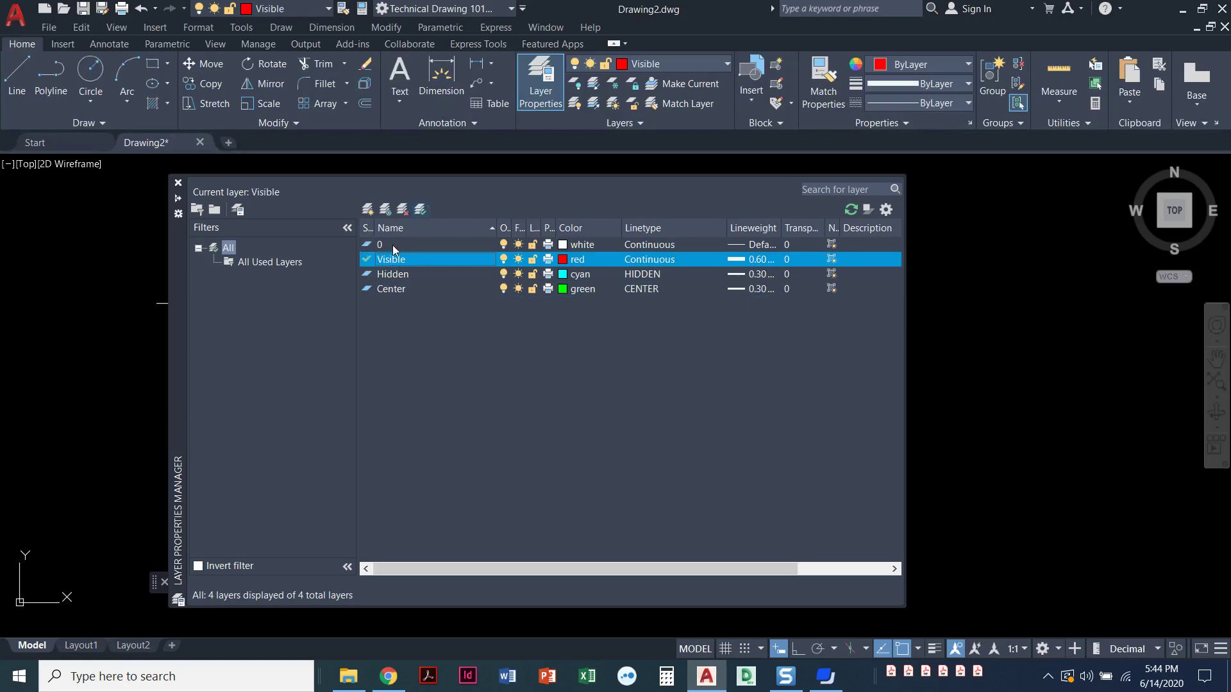
double_click(387, 275)
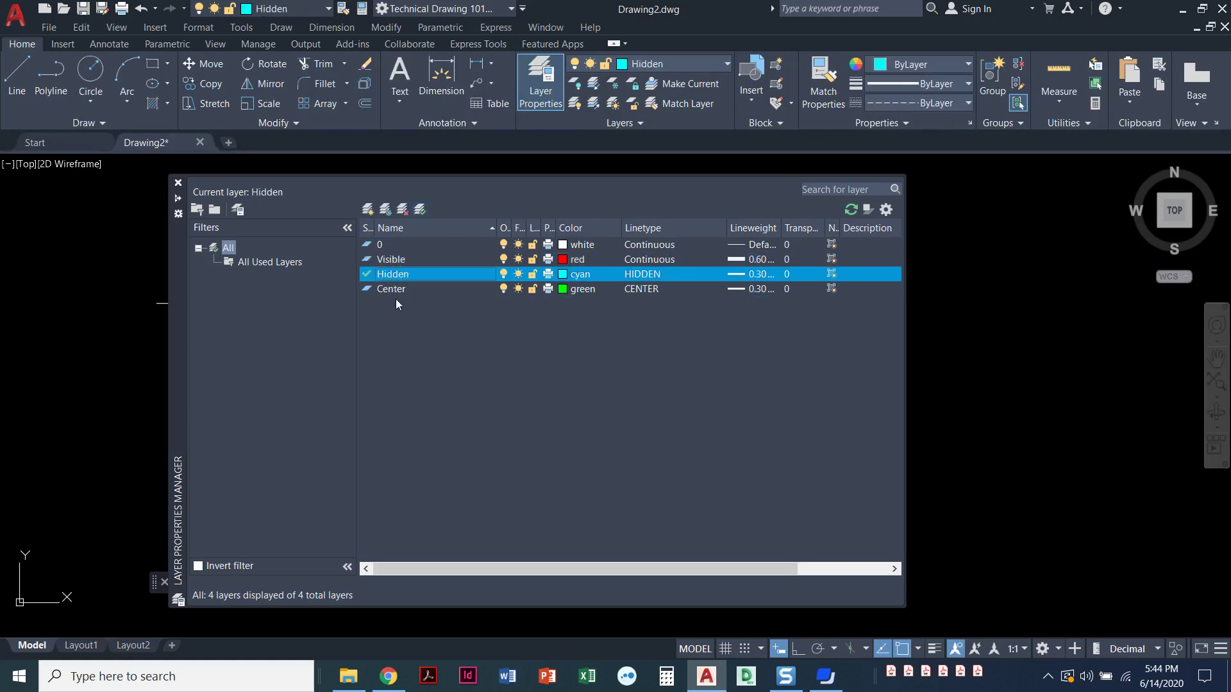
double_click(398, 259)
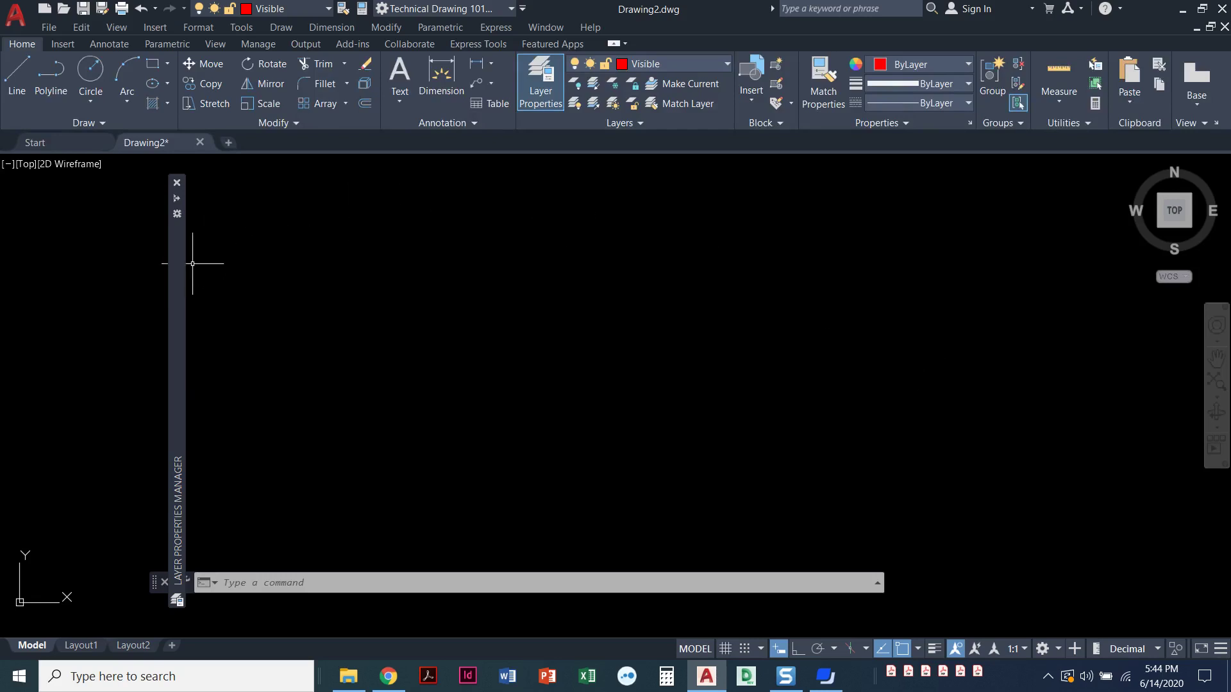
Step: Close the Layer Properties Manager
mouse_move(180, 295)
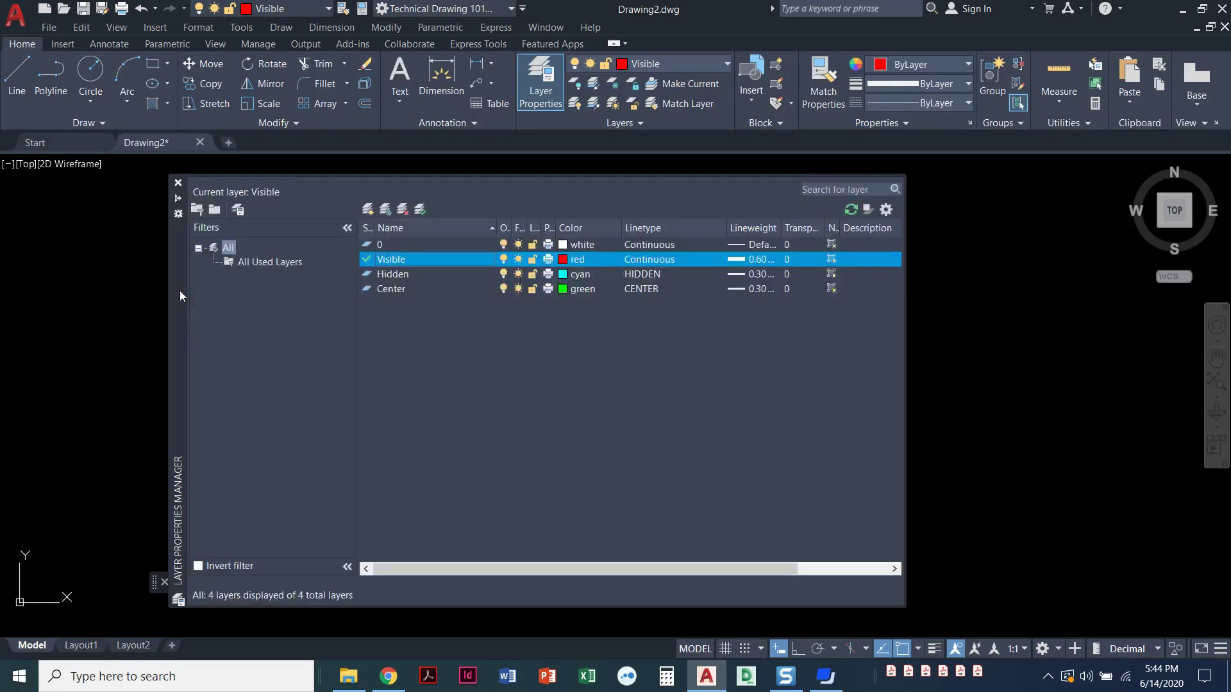
left_click(178, 204)
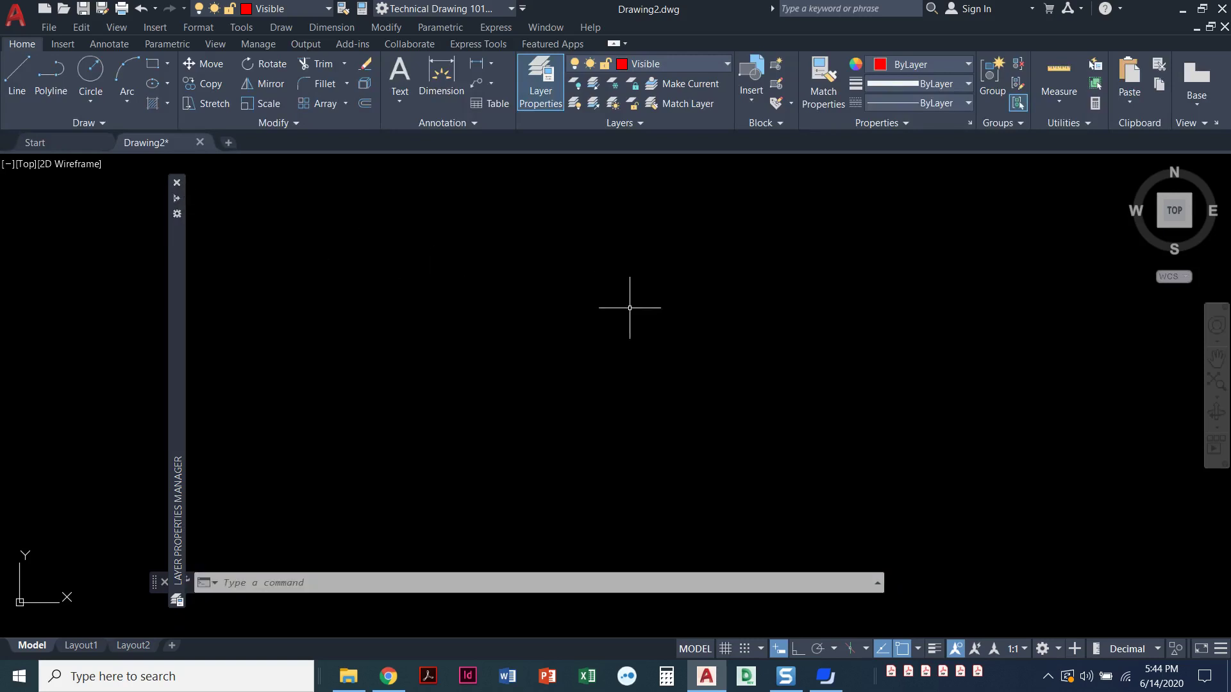
mouse_move(179, 318)
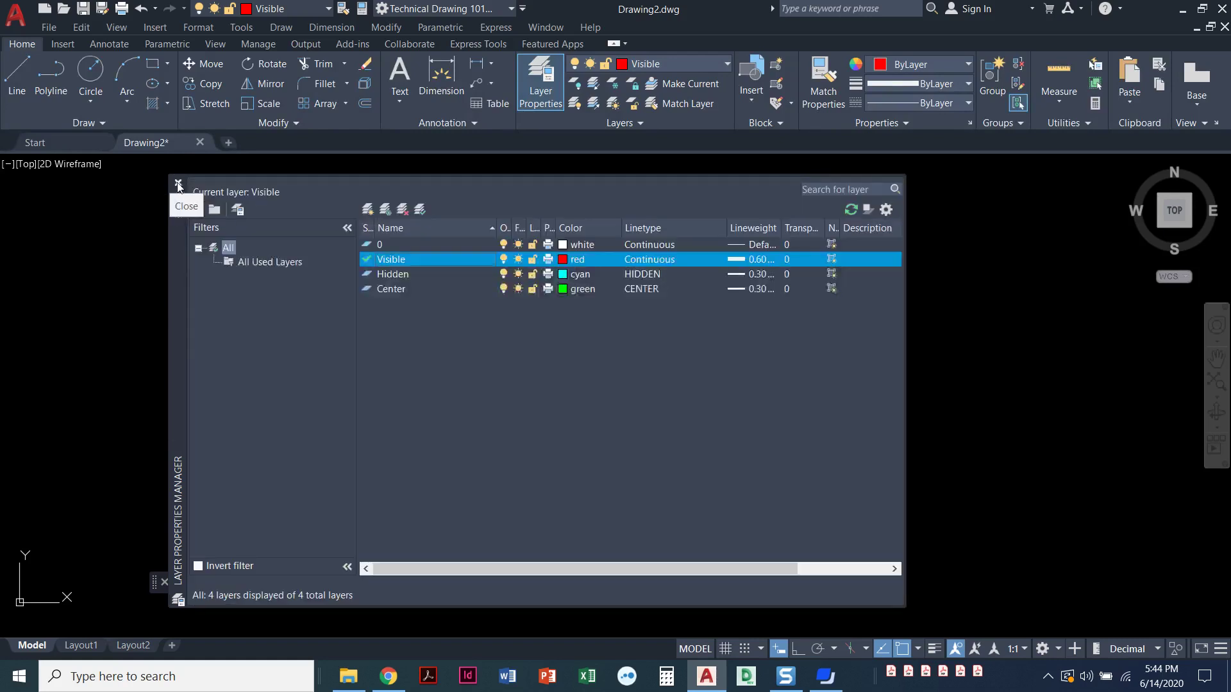
left_click(178, 186)
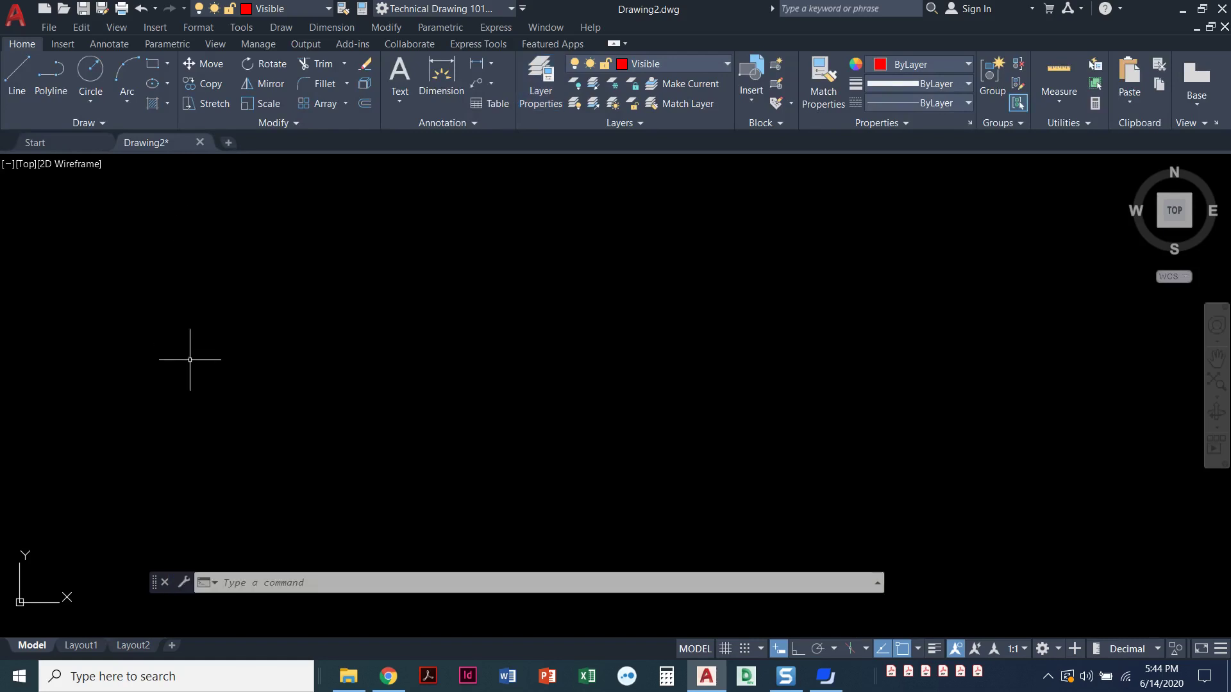
Step: Switch the current layer to 0 and from there to Hidden without opening the Layer Properties Manager
left_click(713, 64)
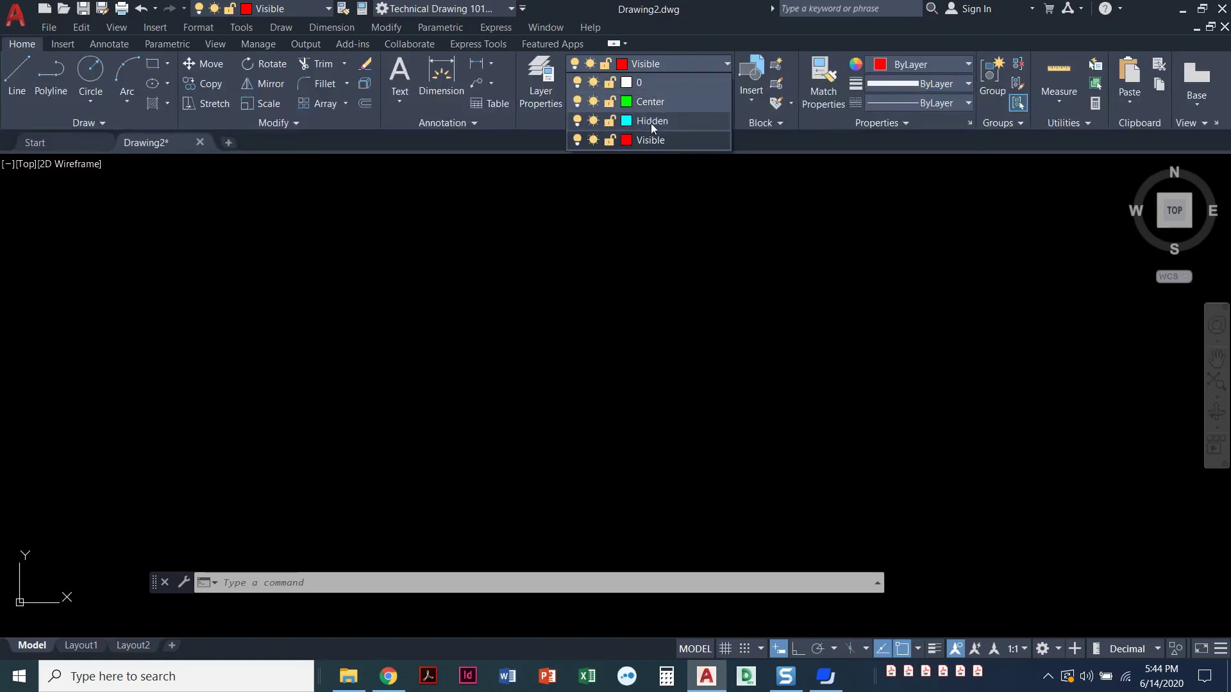
left_click(661, 86)
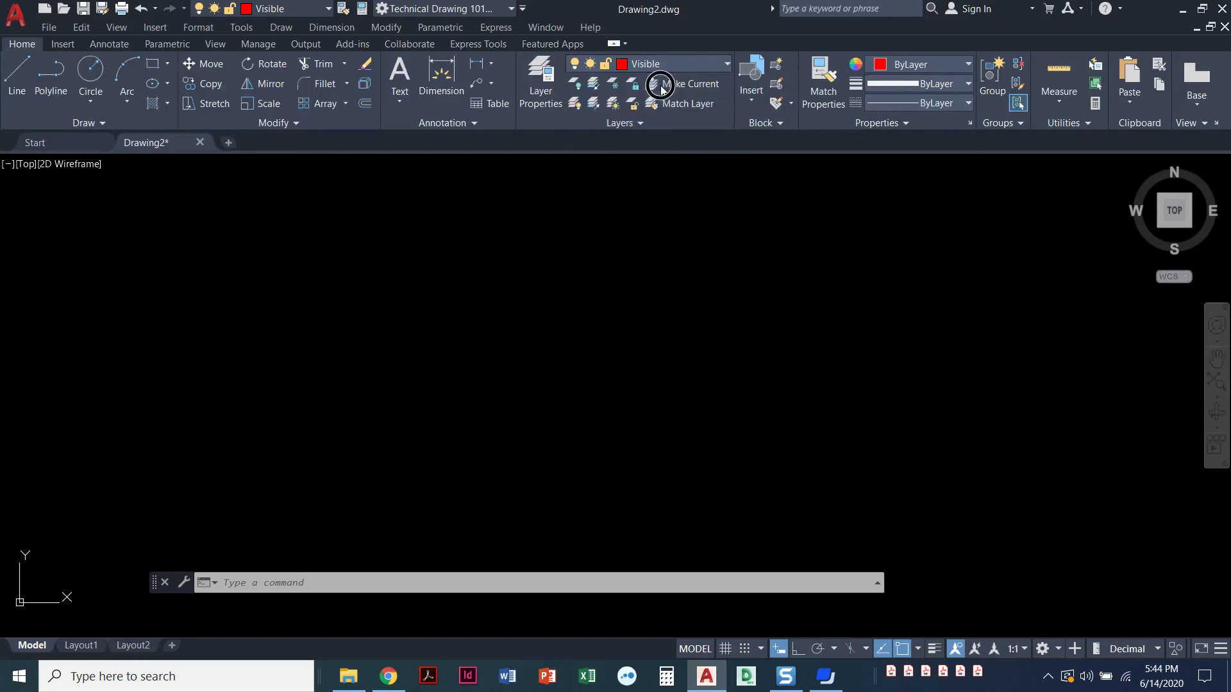
left_click(694, 62)
left_click(666, 122)
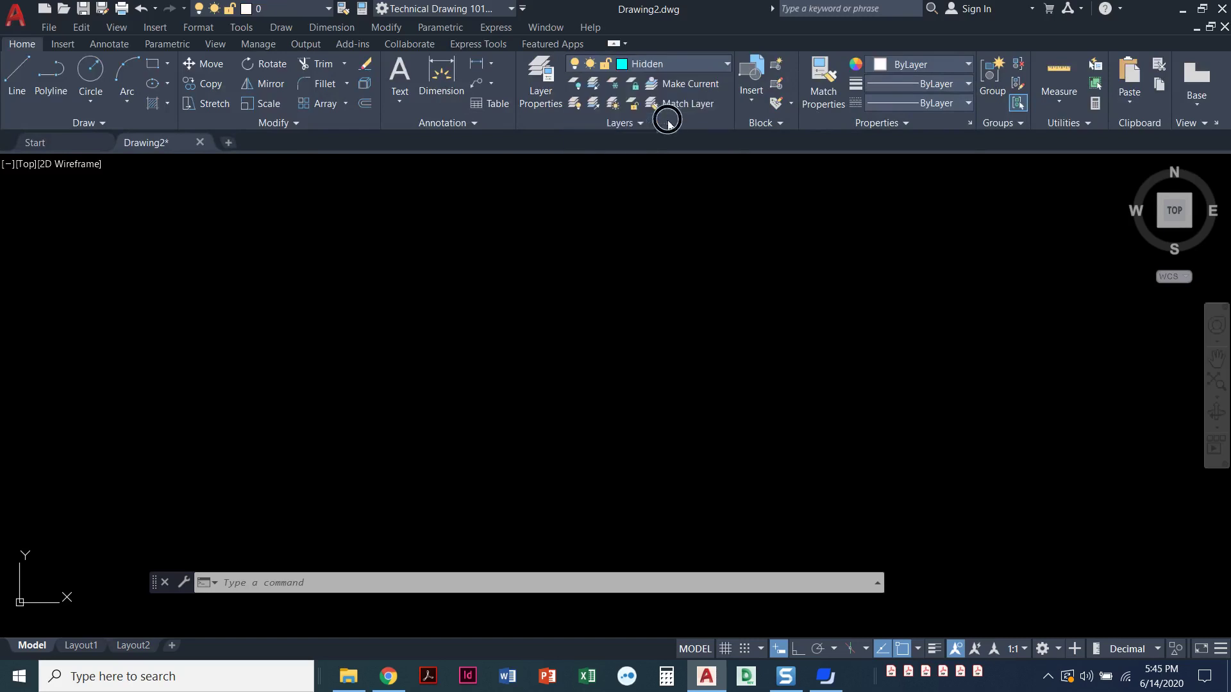
Step: Make the Visible layer current and draw a circle with a radius of about 4.84 in the empty drawing
left_click(693, 64)
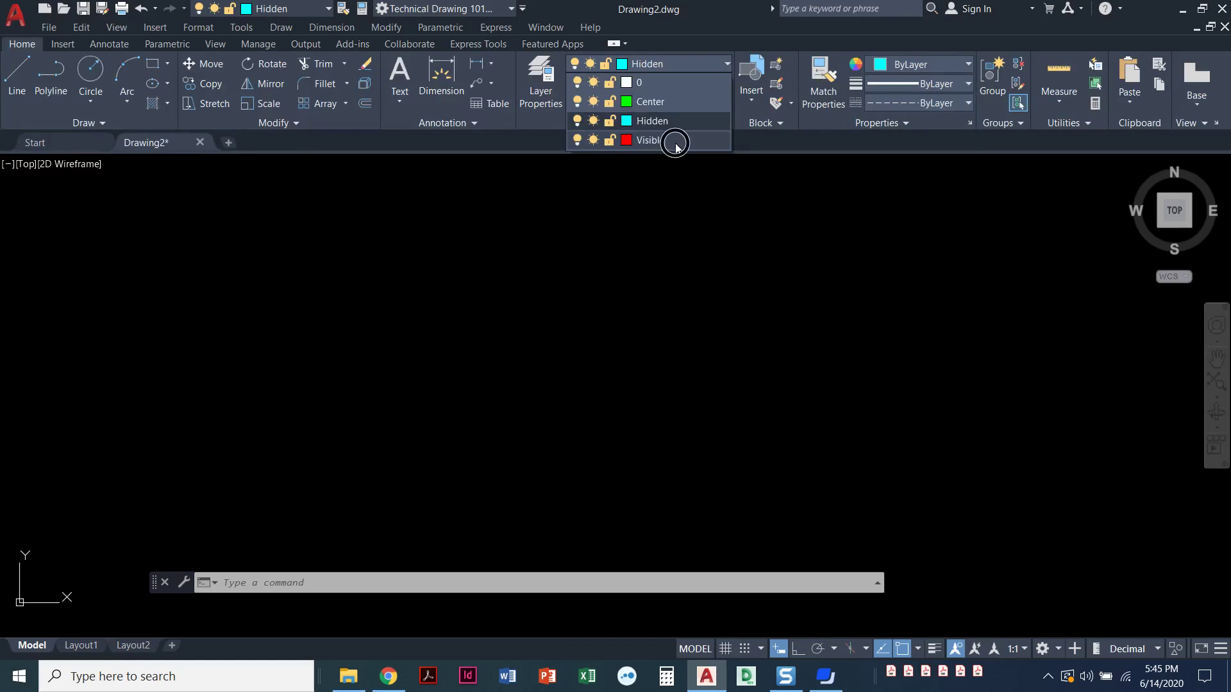
left_click(651, 140)
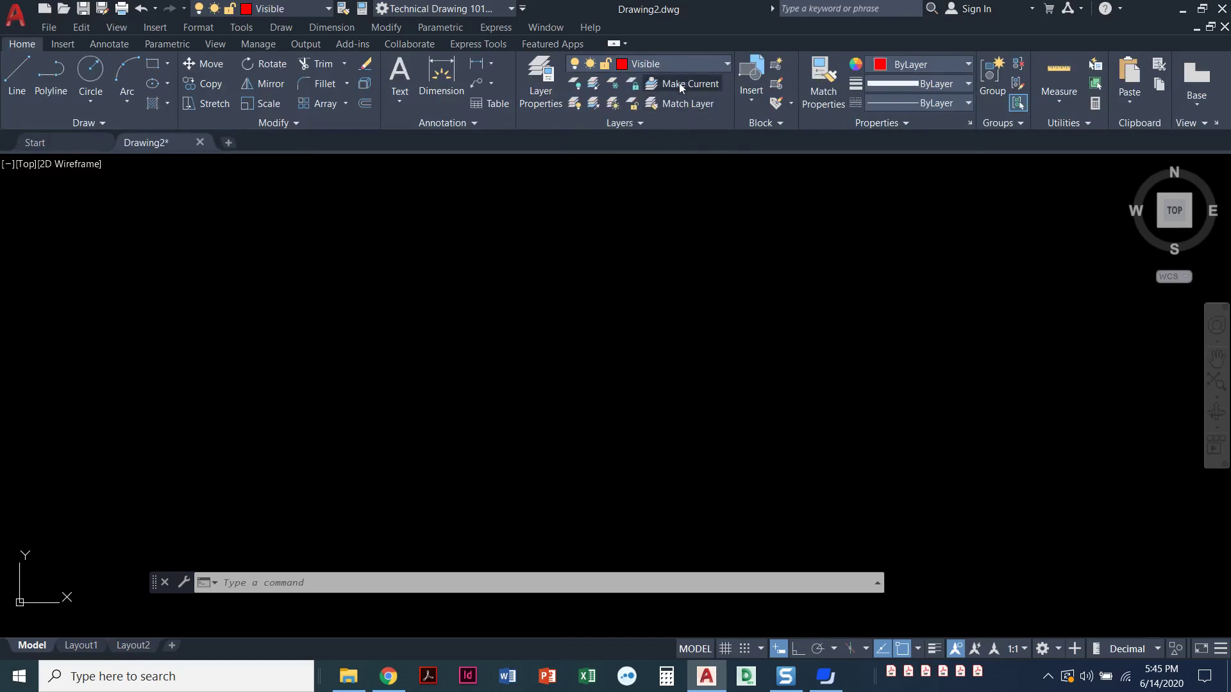
left_click(90, 76)
left_click(399, 315)
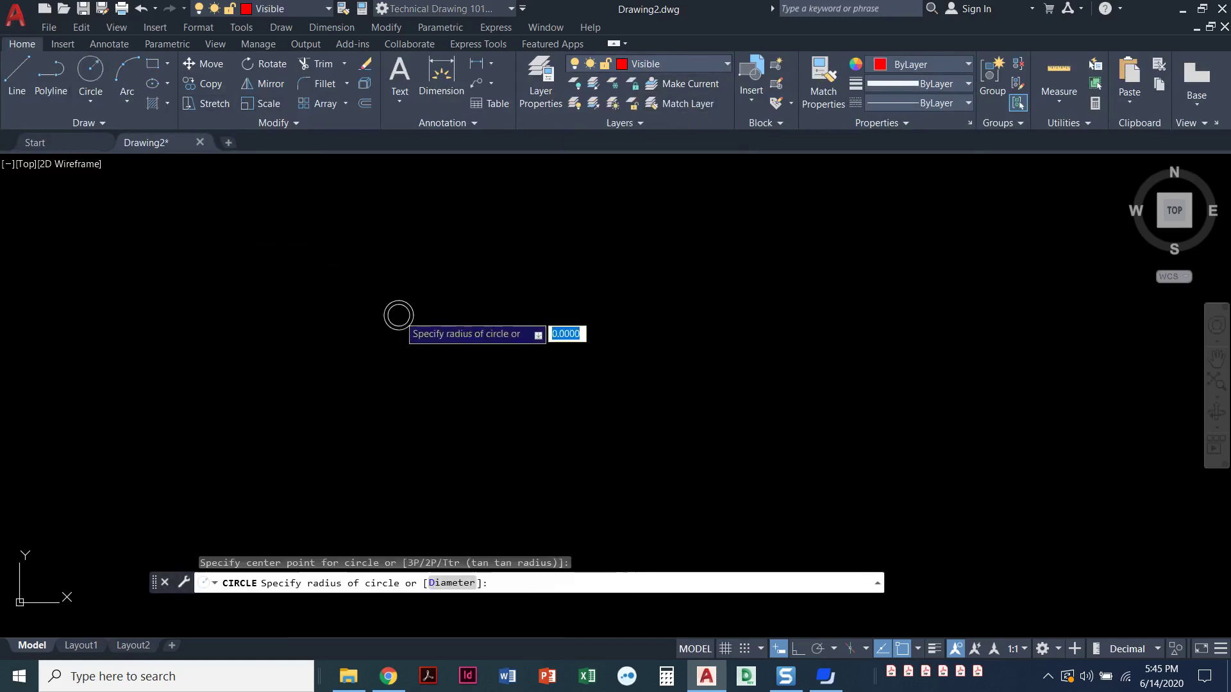
left_click(426, 398)
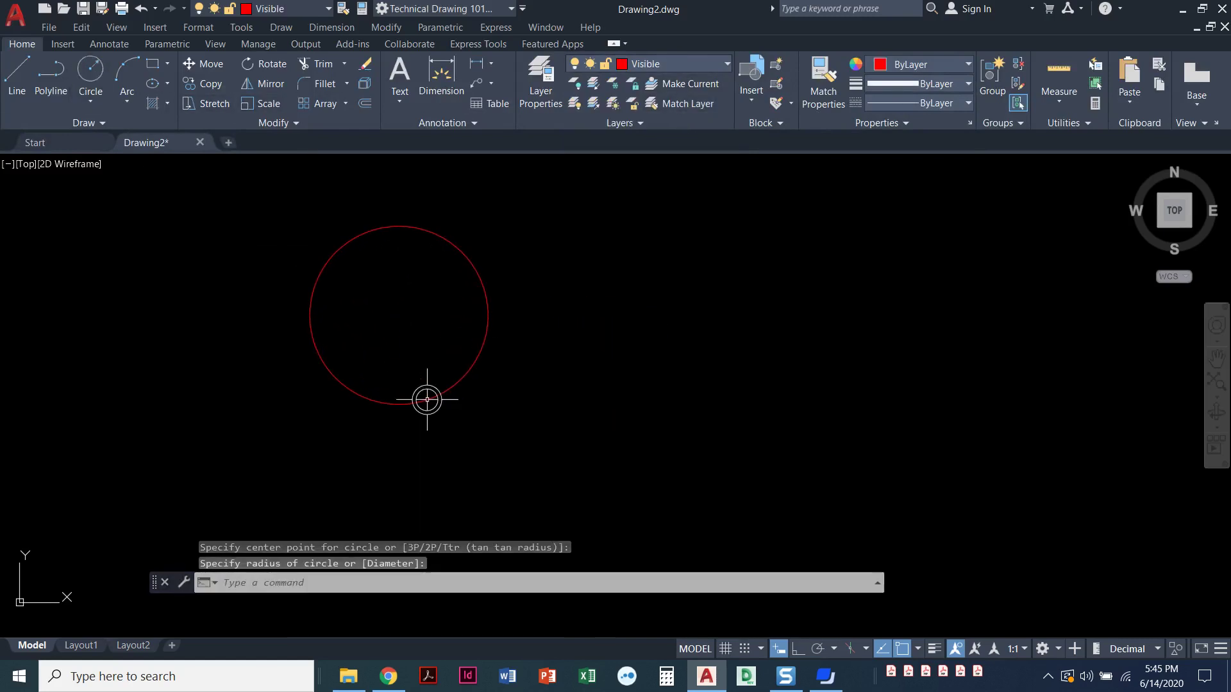
Step: Make the Center layer current and draw a circle with a radius of about 4.59 to the right of the red circle
left_click(675, 67)
left_click(647, 104)
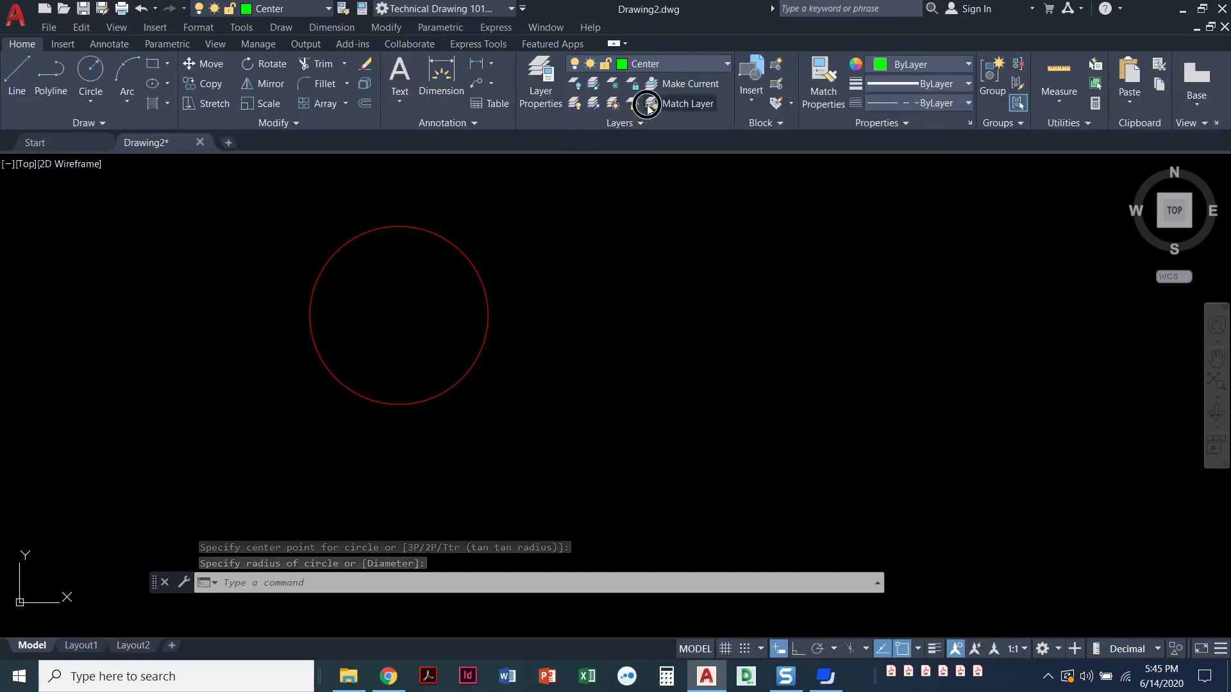
left_click(90, 76)
left_click(680, 297)
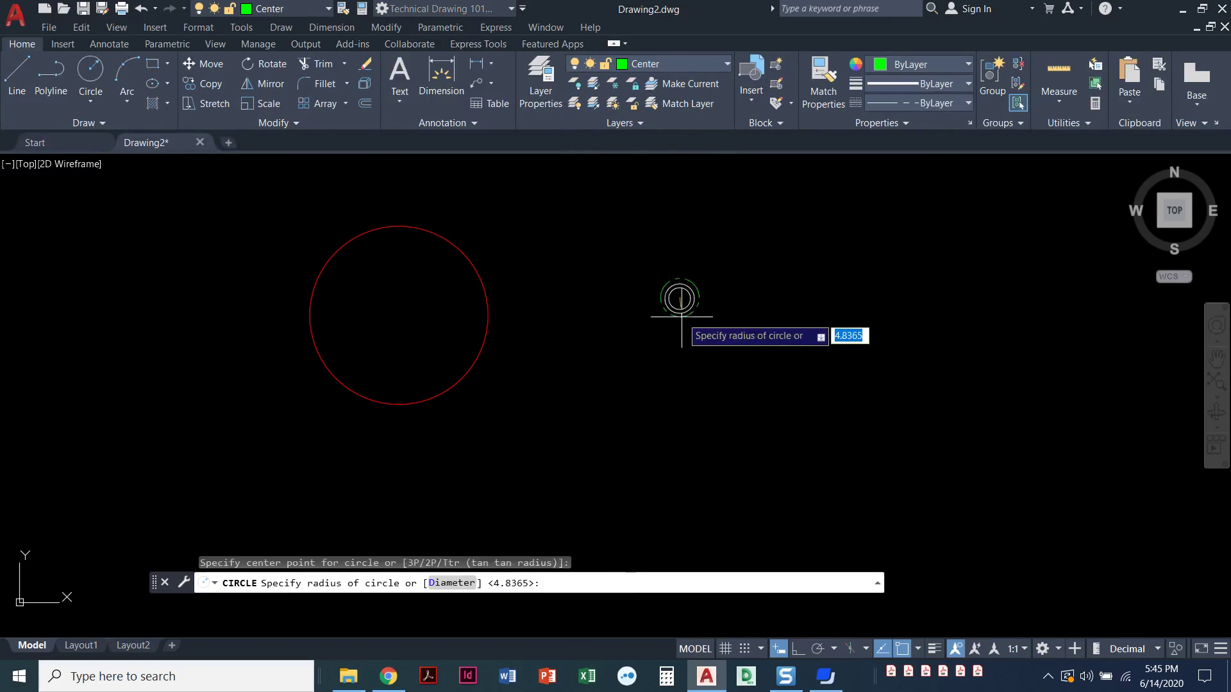
left_click(697, 381)
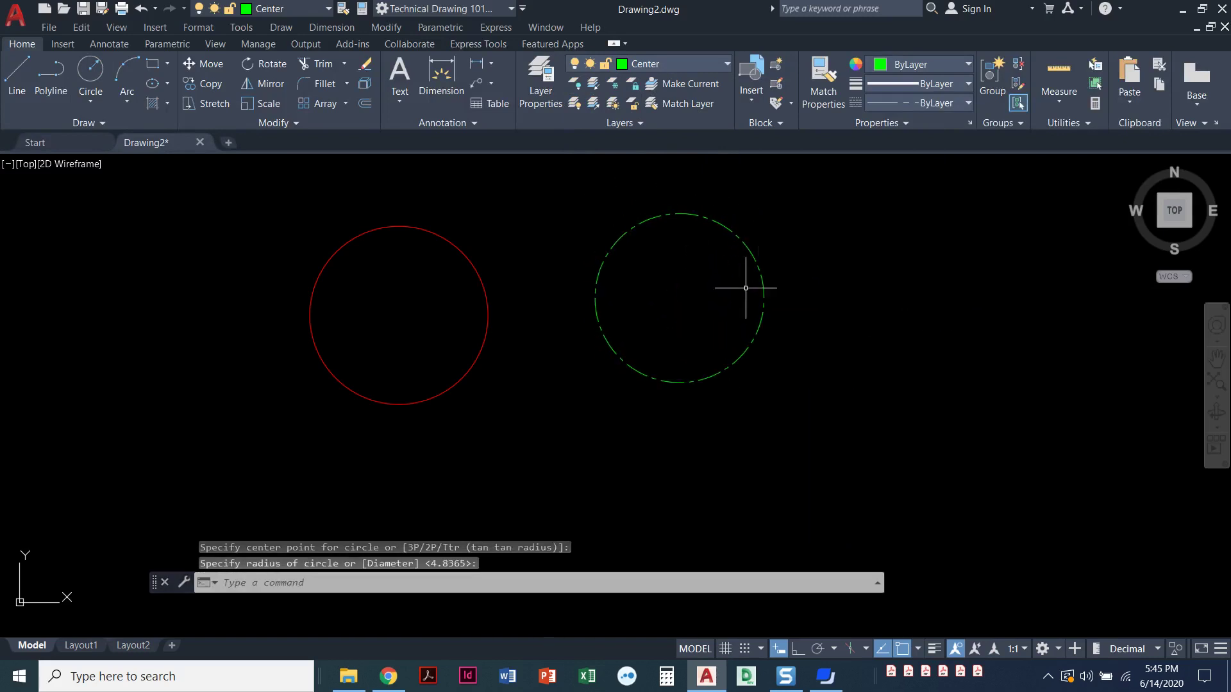
Step: Make the Hidden layer current and draw a circle of similar size to the right of the green circle
left_click(656, 64)
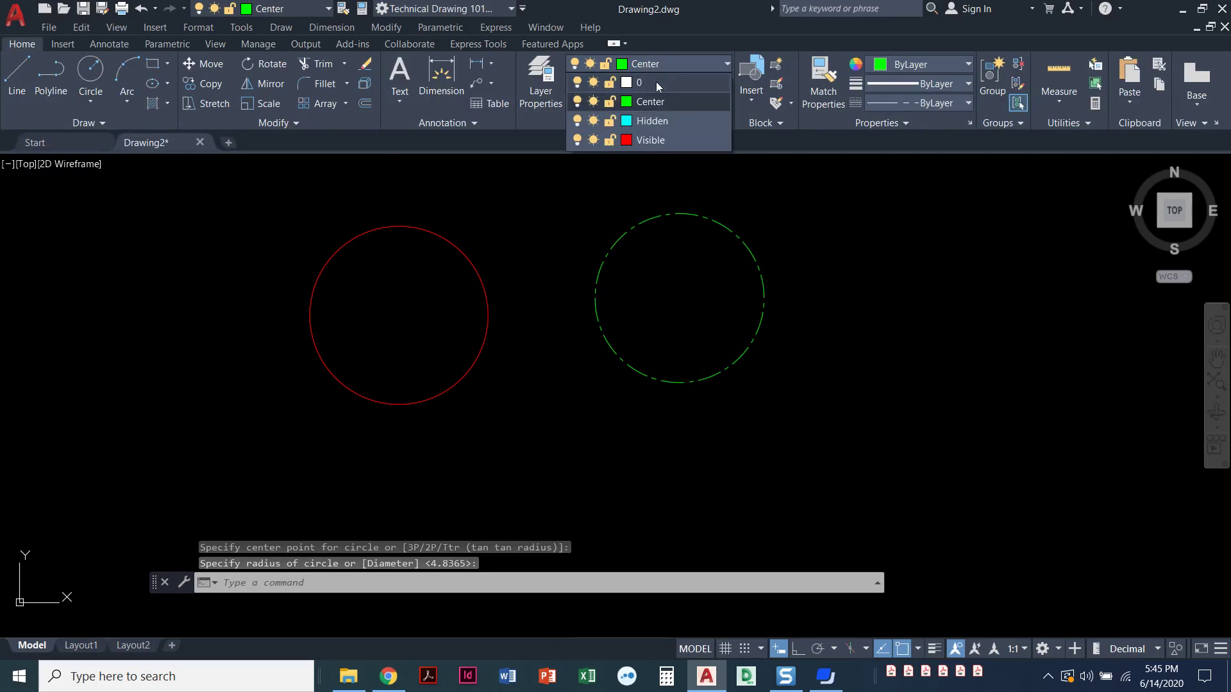
left_click(651, 121)
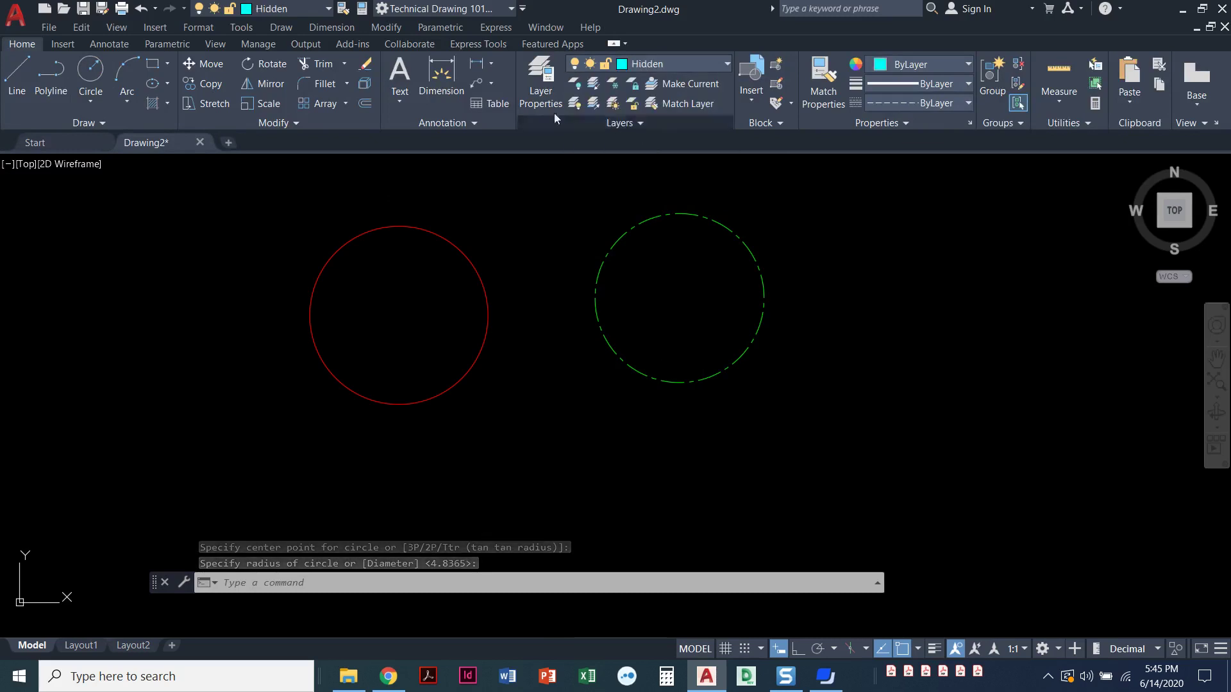
left_click(90, 71)
left_click(917, 294)
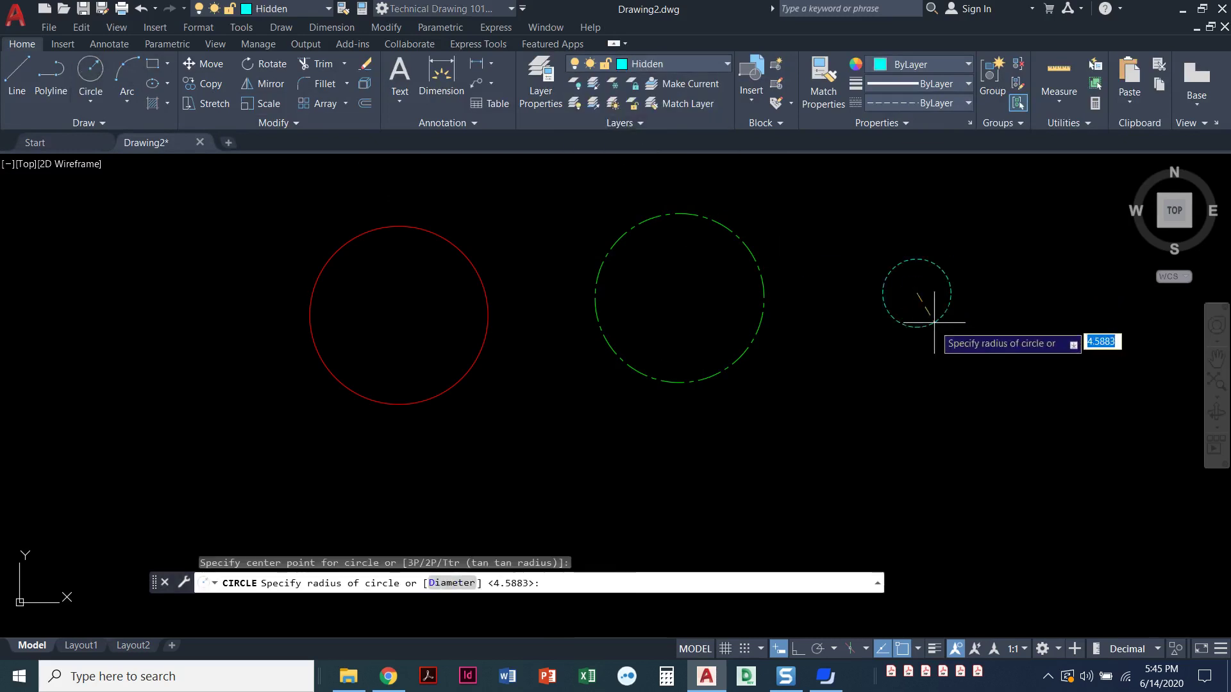
left_click(942, 372)
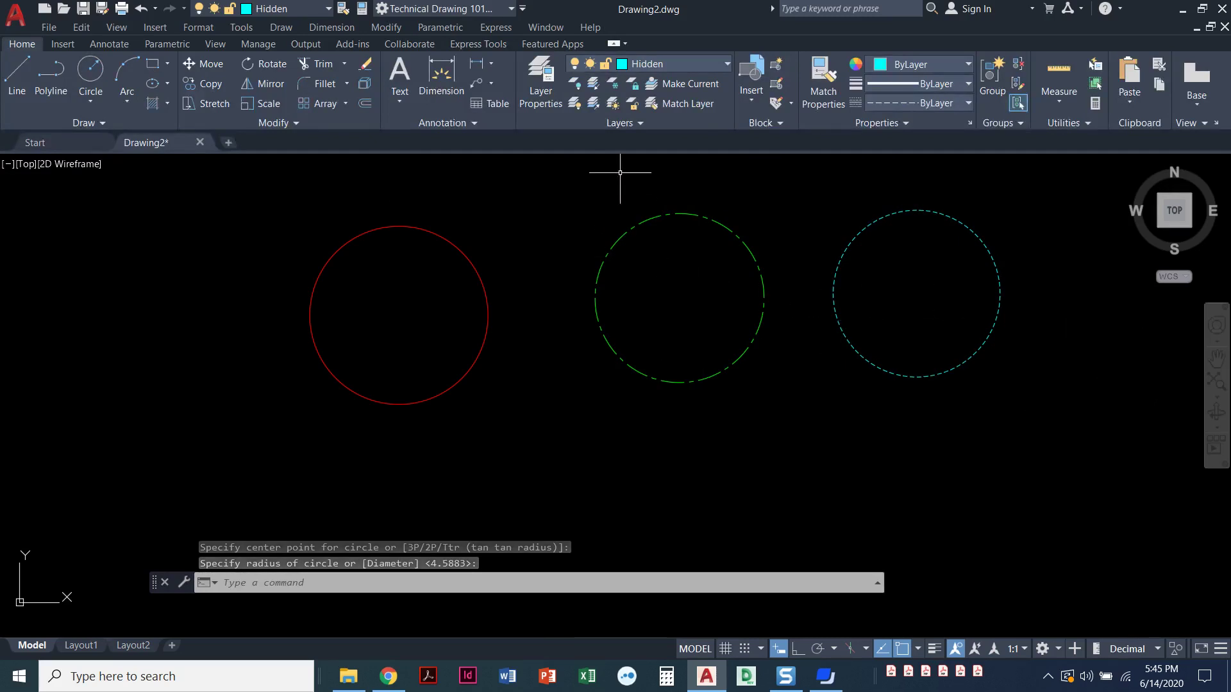
Step: Draw a zigzag of six connected line segments below the three circles on the Hidden layer
left_click(17, 76)
left_click(451, 460)
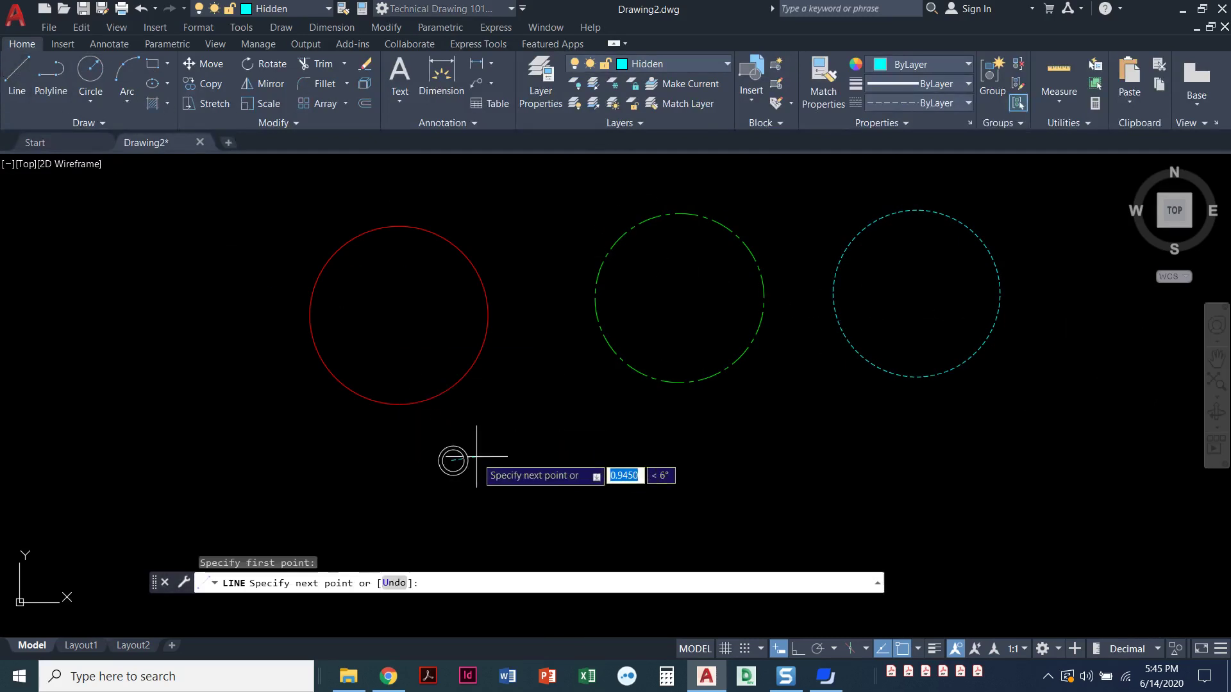
left_click(560, 408)
left_click(586, 460)
left_click(715, 424)
left_click(747, 476)
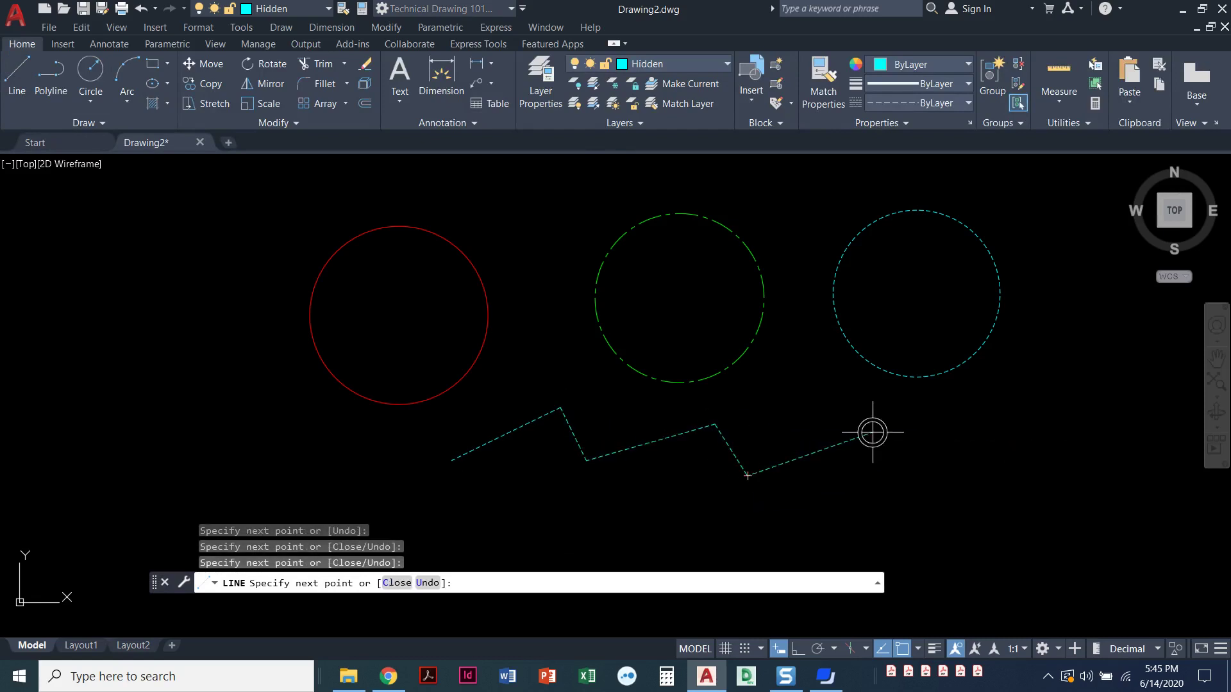
left_click(872, 433)
left_click(892, 489)
key("Escape")
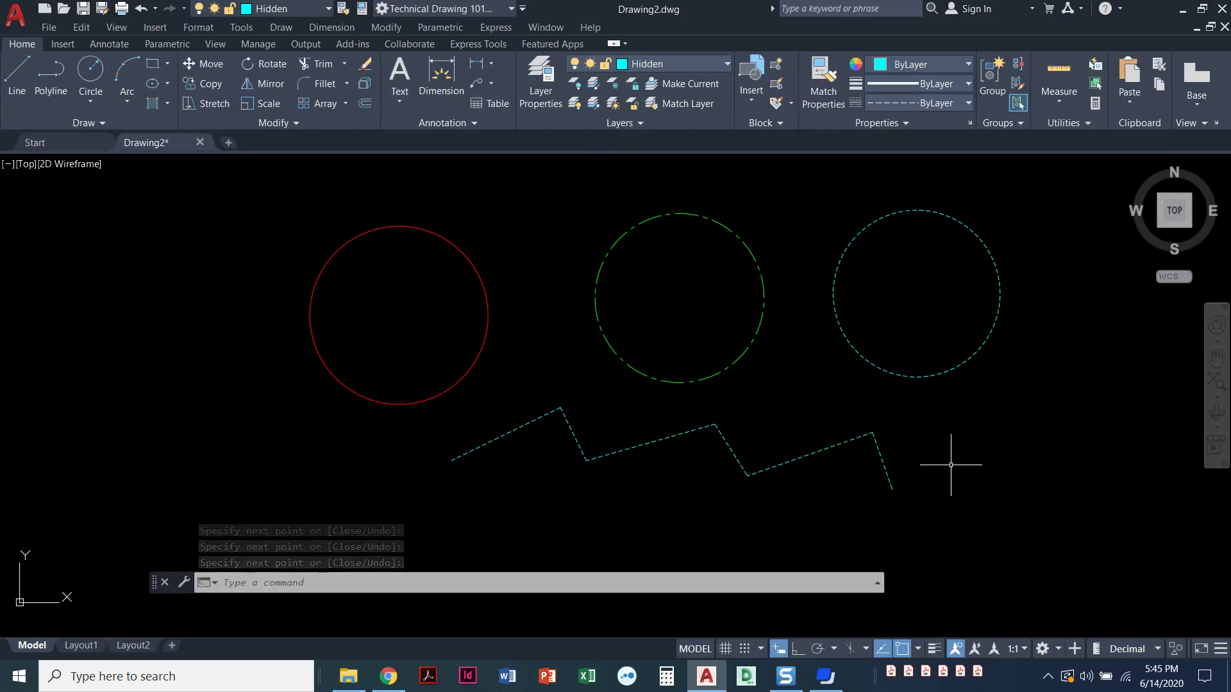
Step: Move all the zigzag line segments below the circles to the Visible layer and clear the selection
left_click(942, 469)
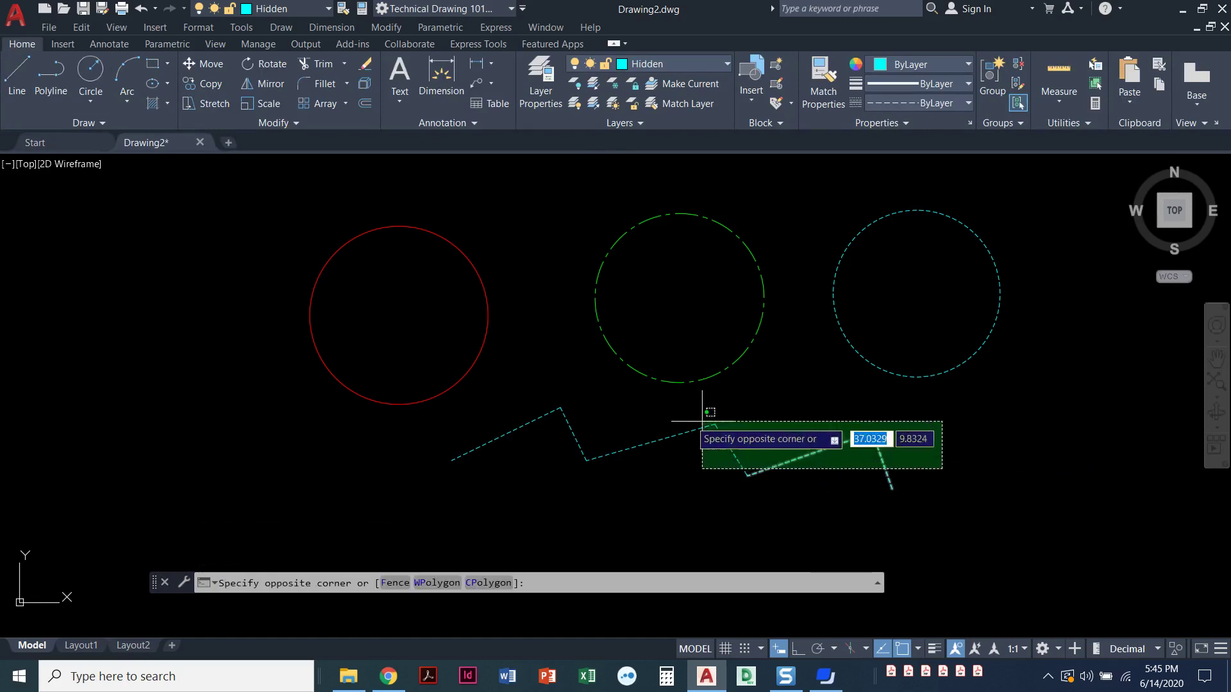
left_click(495, 398)
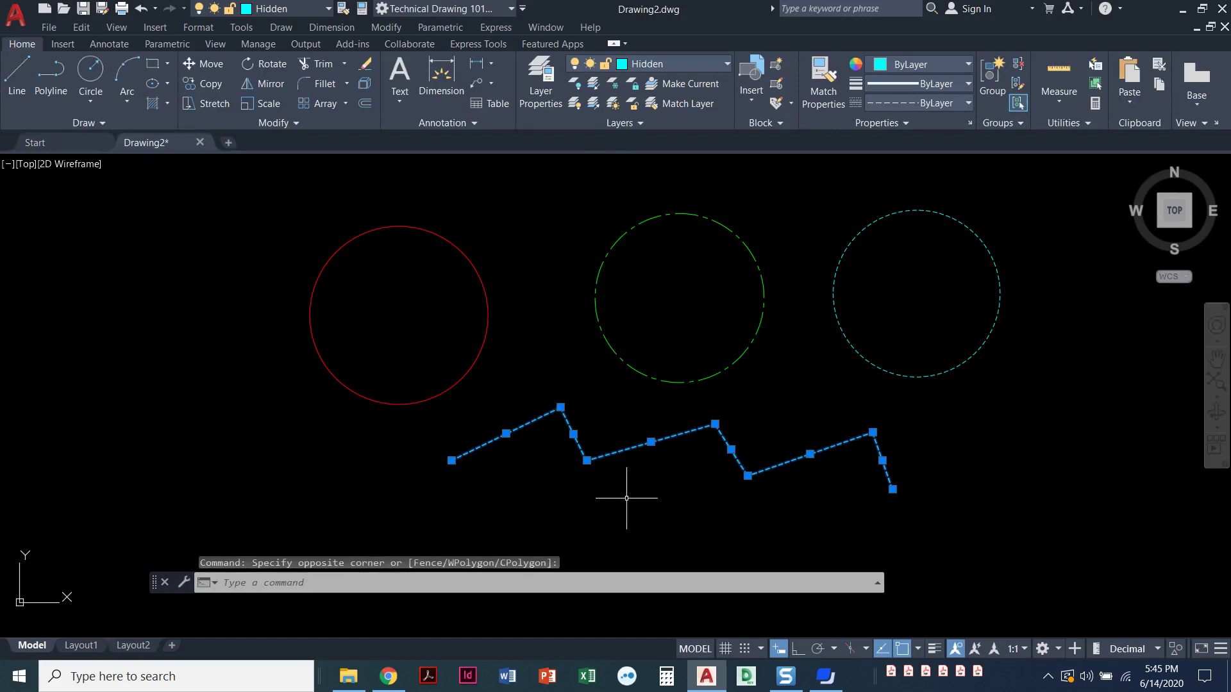
left_click(676, 65)
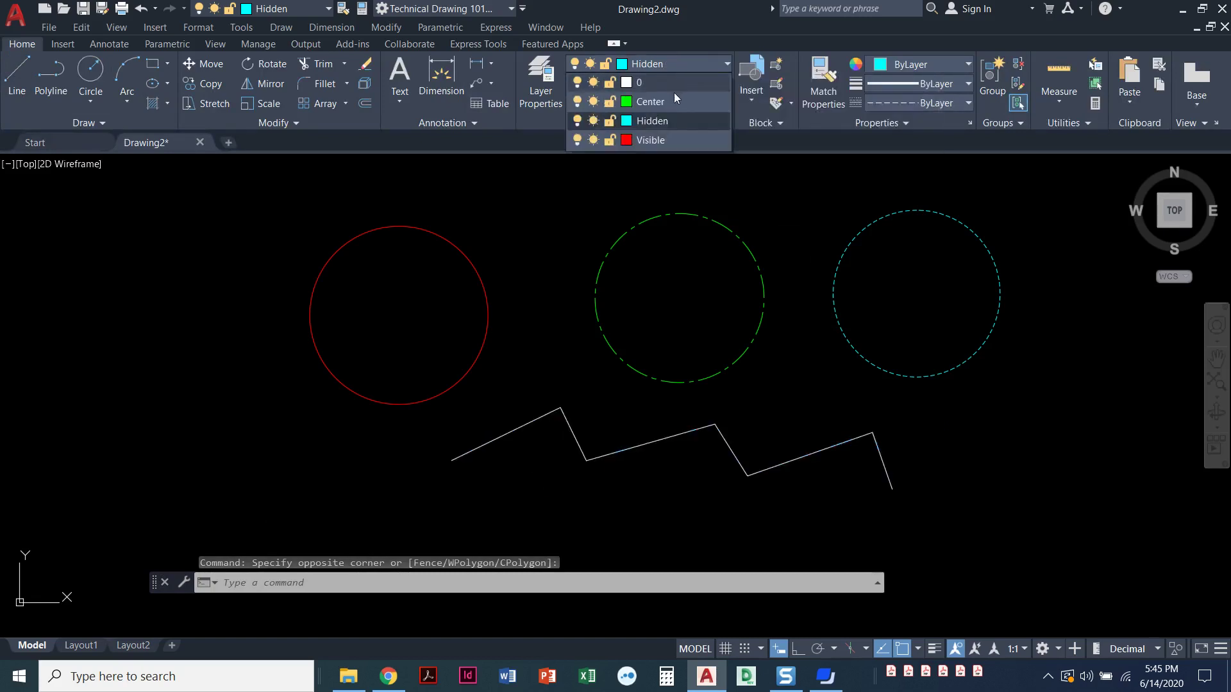
left_click(664, 141)
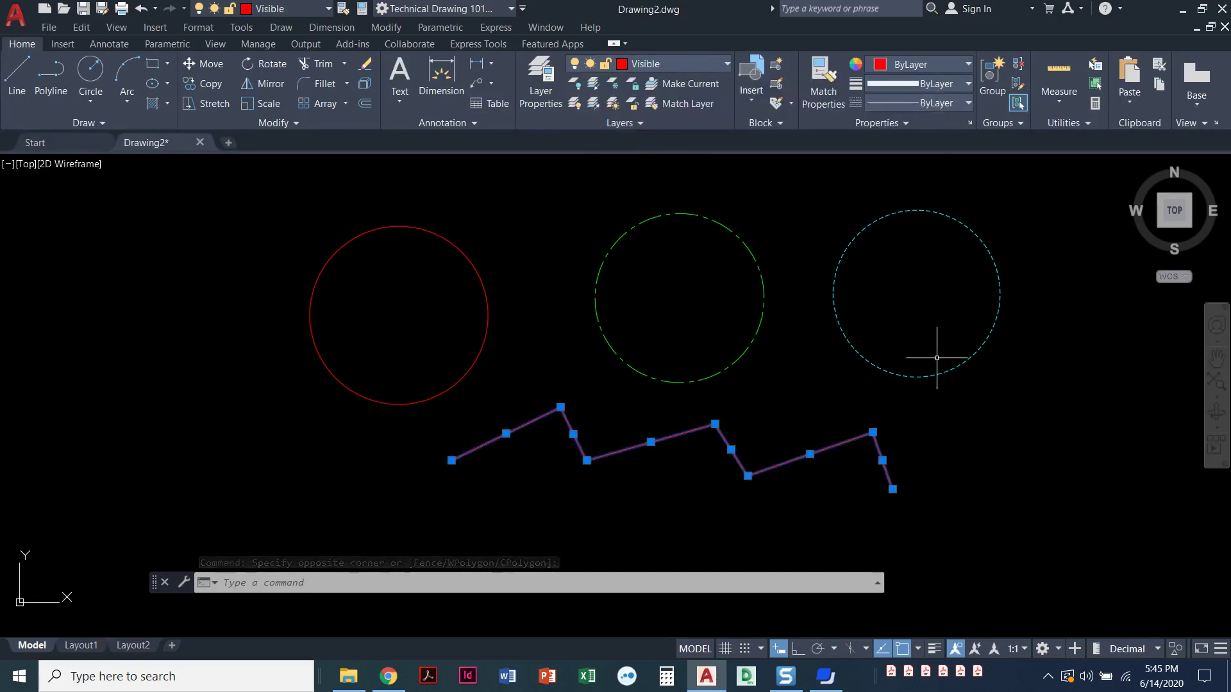
key("Escape")
key("Escape")
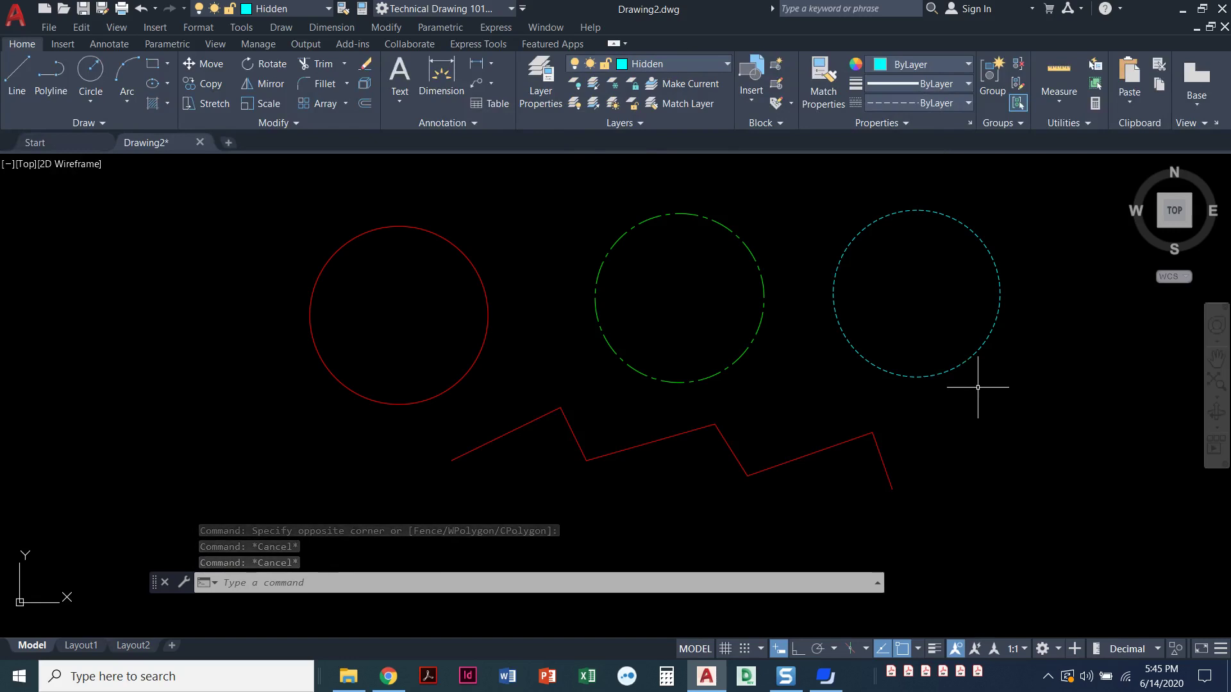
middle_click_drag(979, 429, 926, 434)
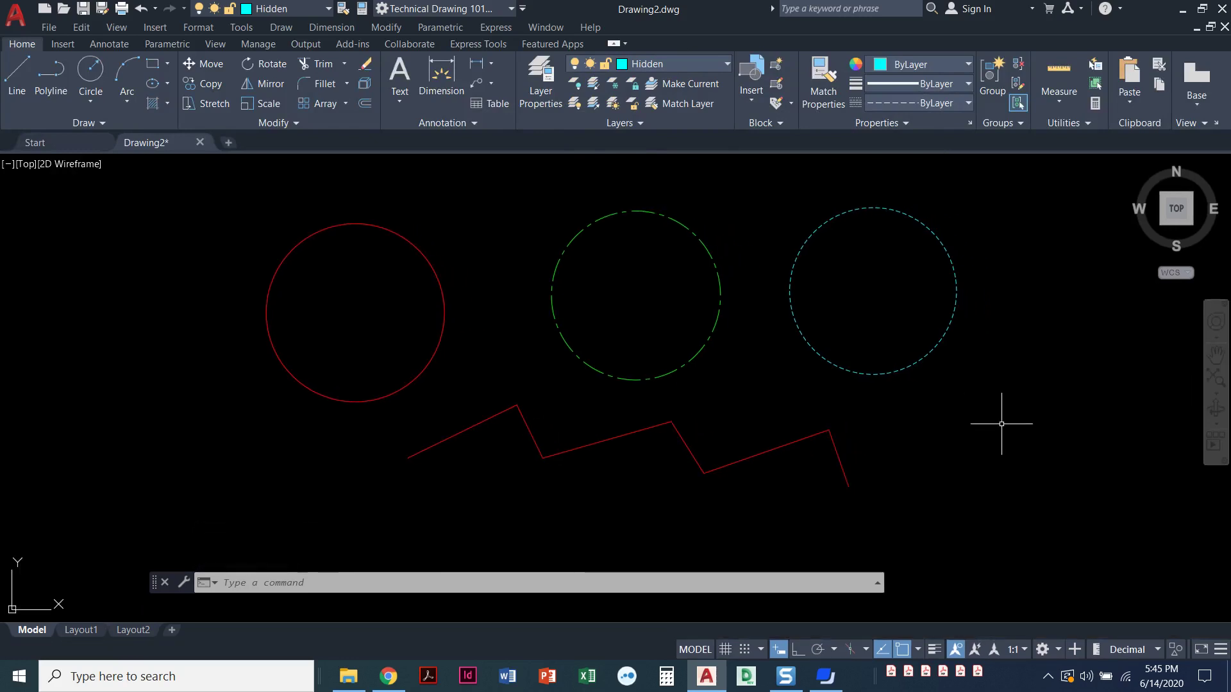